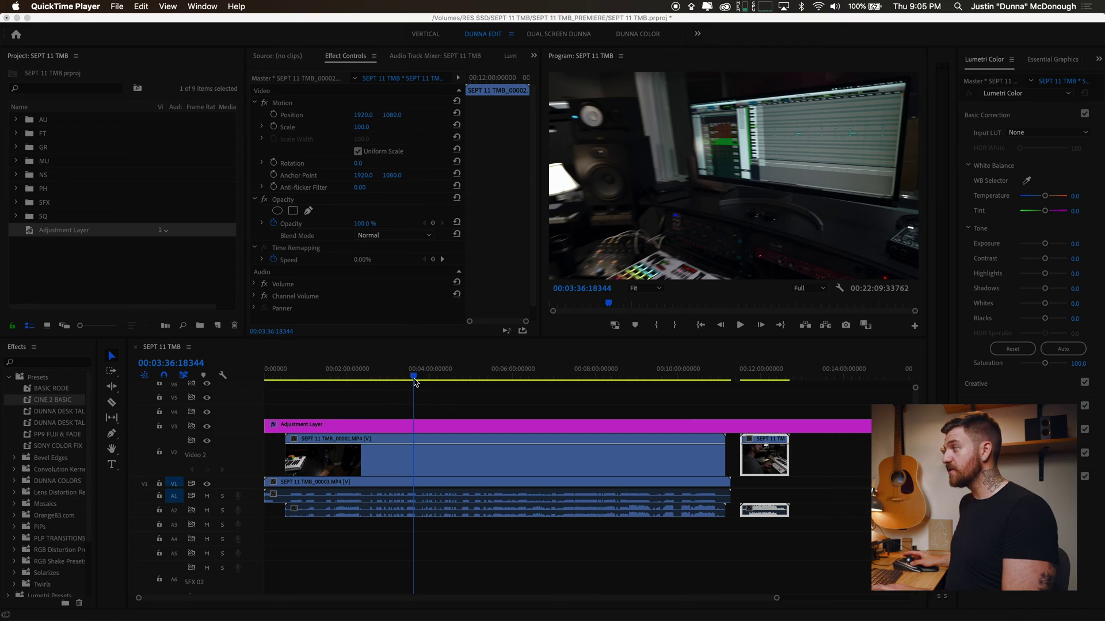
- Scrub the 4K sequence to about 5:38, play it briefly, then open the playback resolution choices
click(424, 383)
mouse_move(465, 380)
mouse_down()
mouse_move(407, 378)
mouse_move(513, 378)
mouse_move(402, 378)
mouse_move(475, 380)
mouse_up()
key(space)
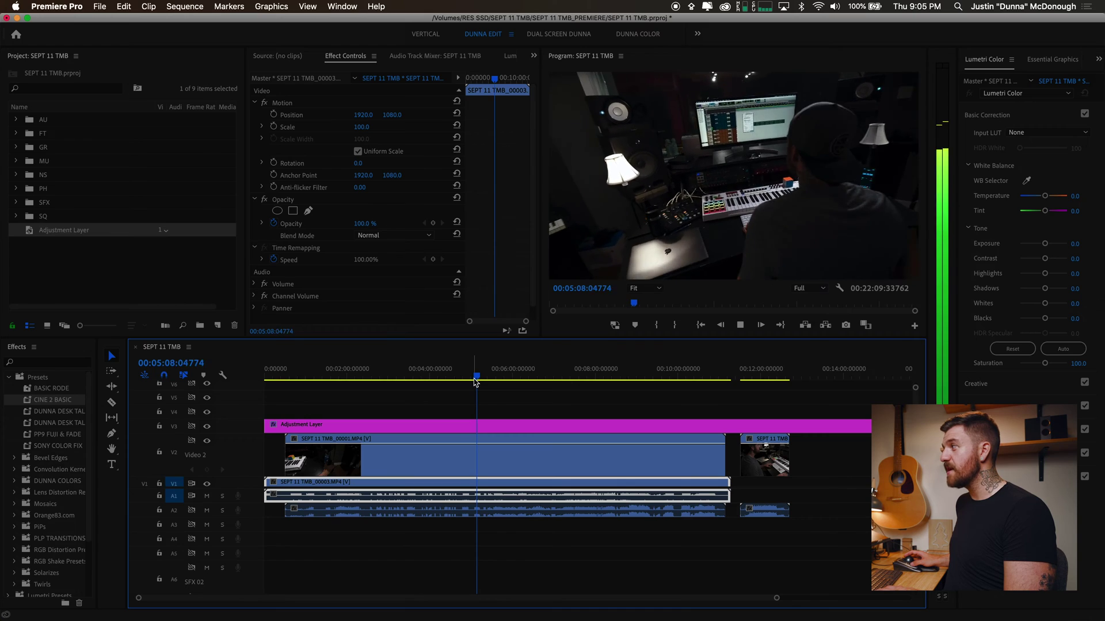
key(space)
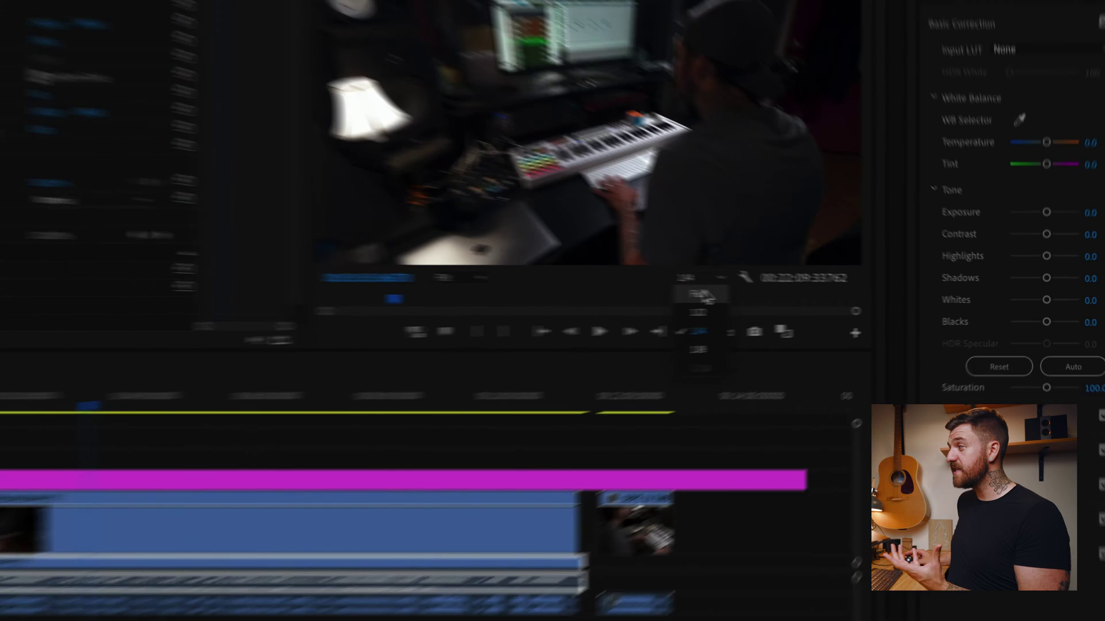
click(784, 288)
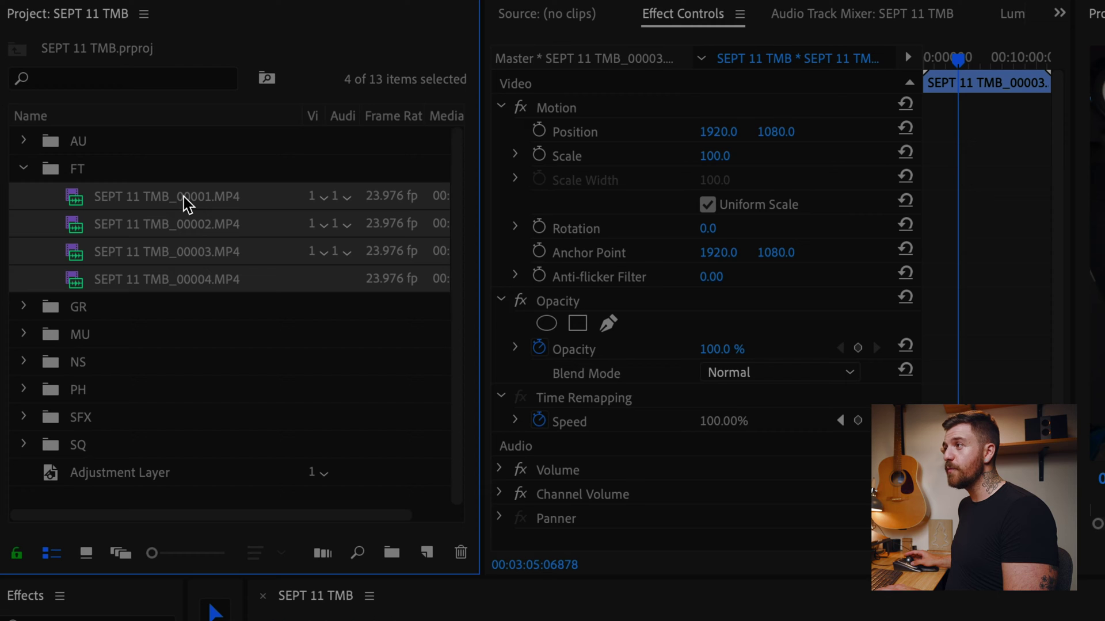
- Open Create Proxies for the four selected FT clips
mouse_move(160, 205)
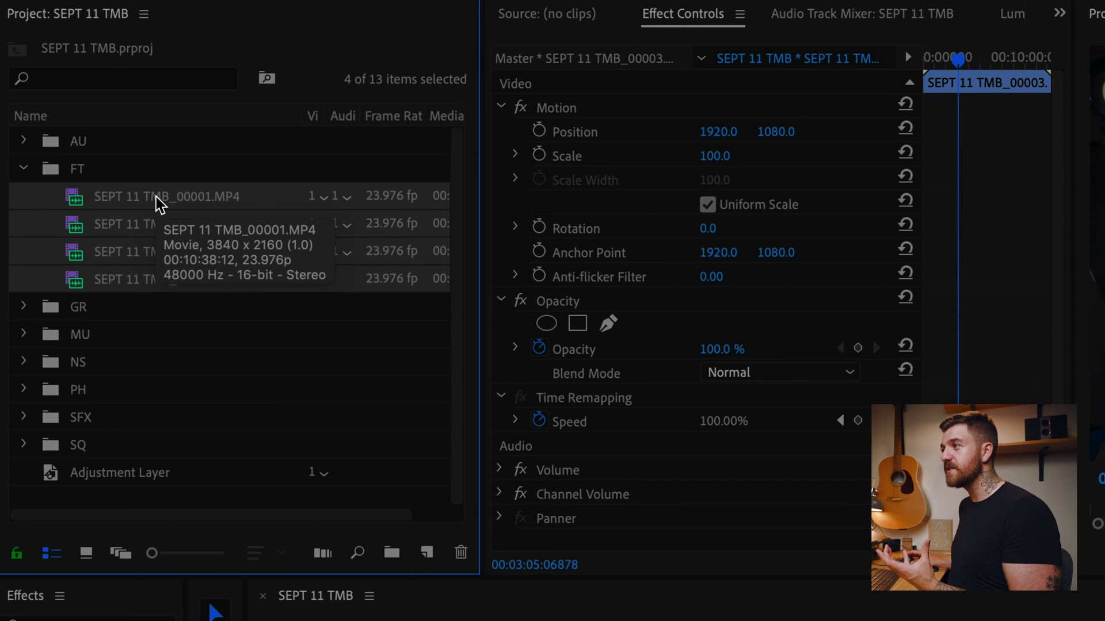
right_click(160, 205)
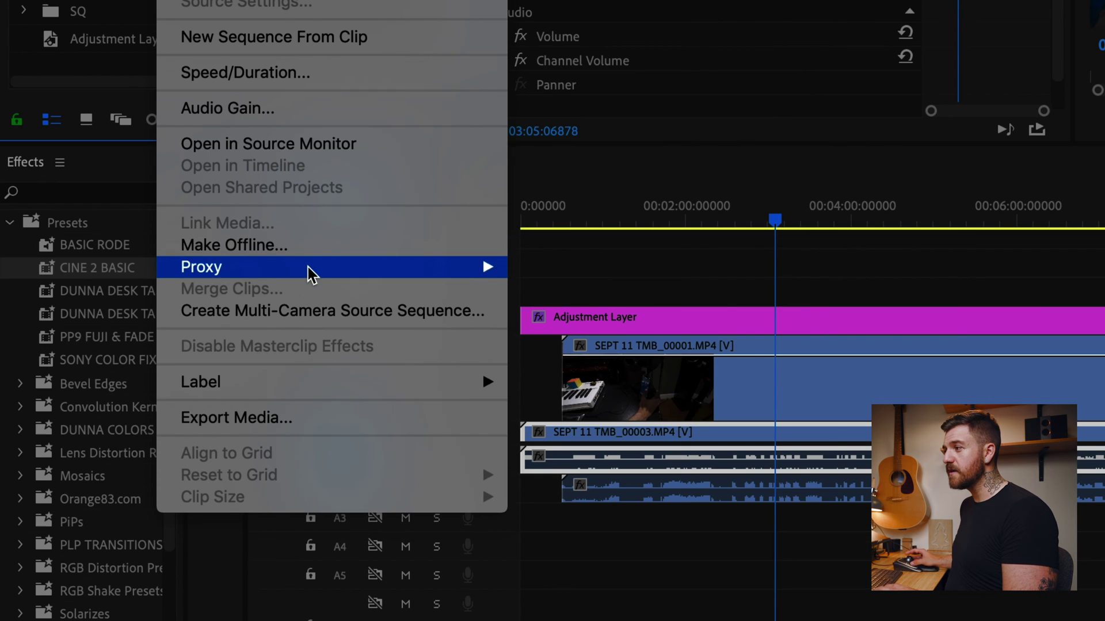
mouse_move(309, 265)
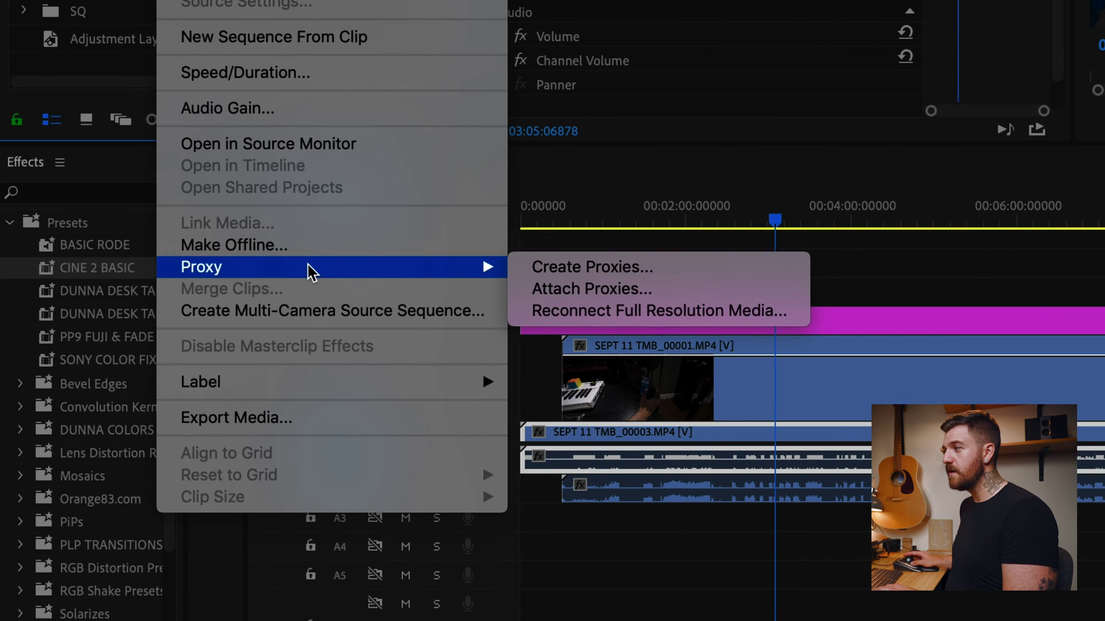
click(566, 268)
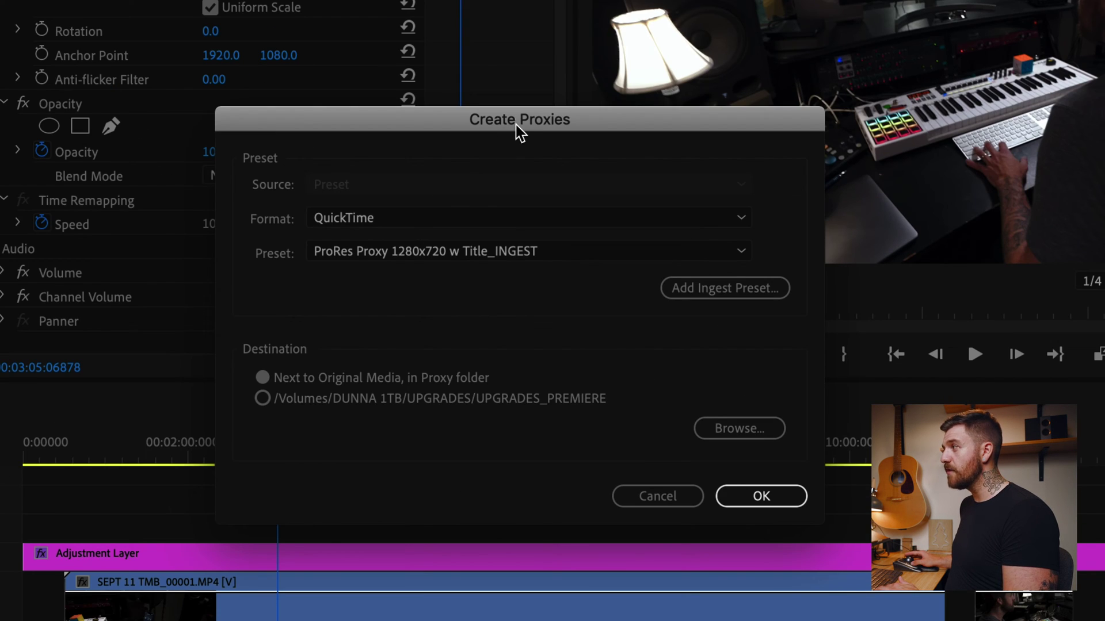
- Choose QuickTime format with the 1280x720 Apple ProRes 422 Proxy preset and confirm
drag(528, 122, 533, 122)
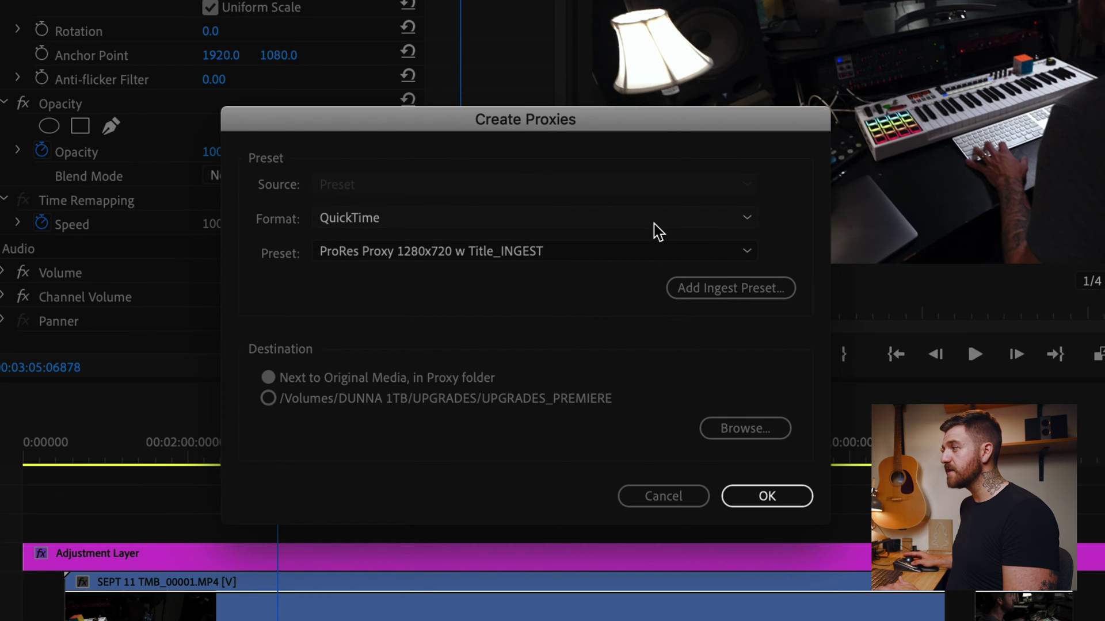
click(569, 223)
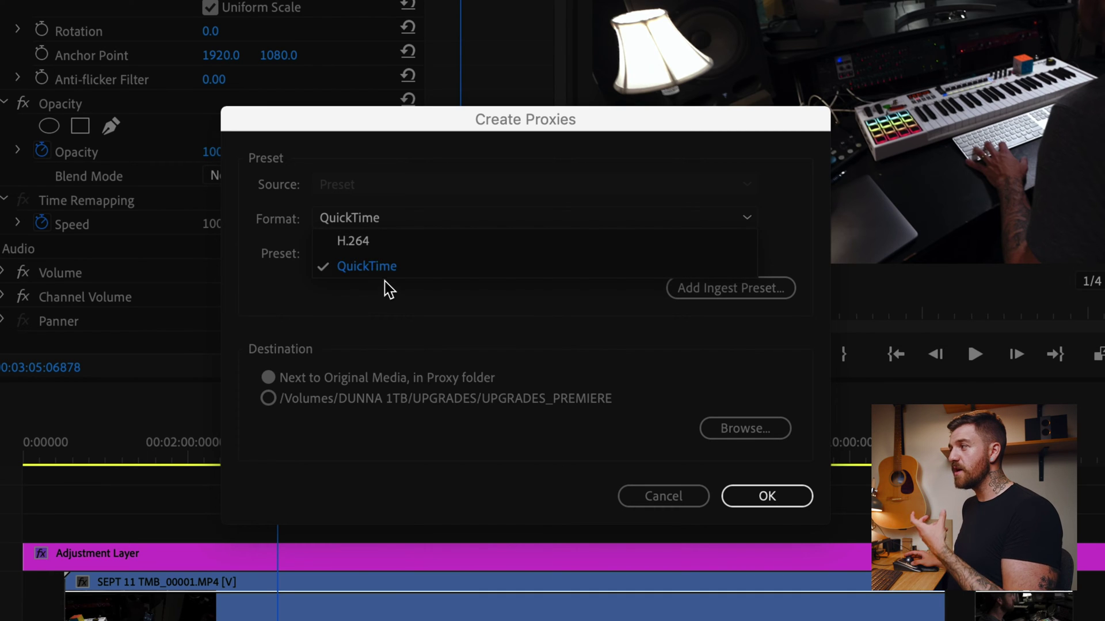
click(389, 266)
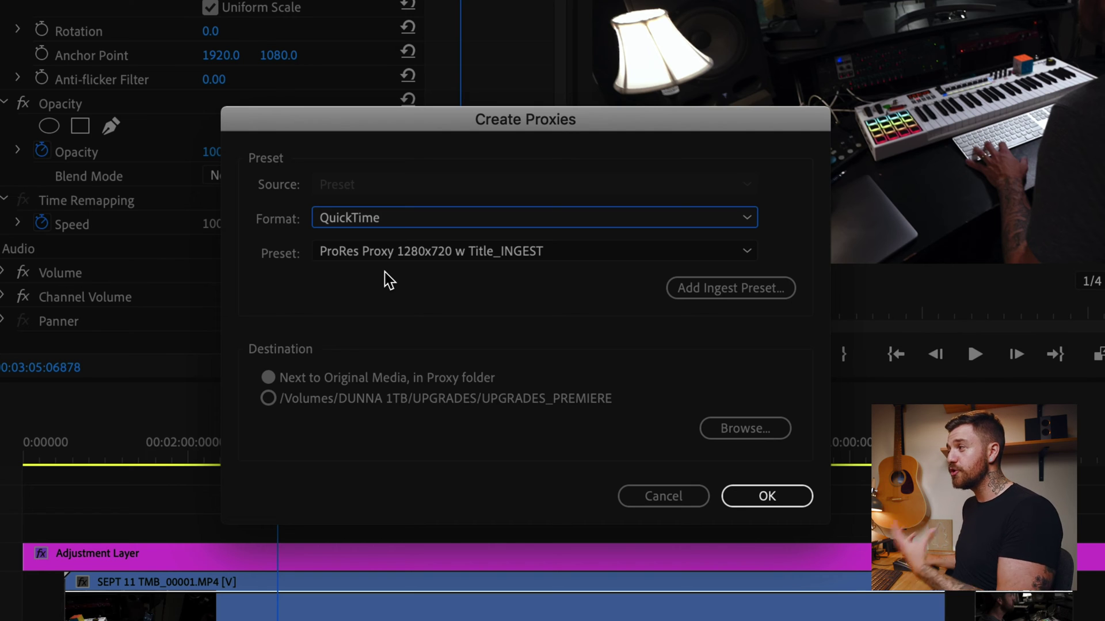
click(328, 253)
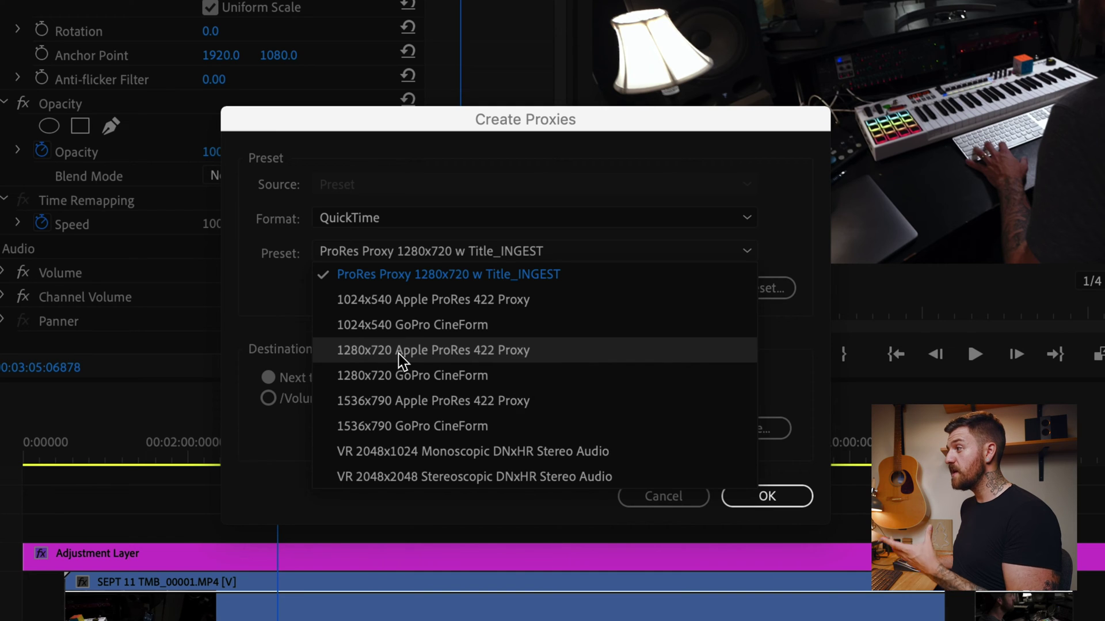
click(506, 356)
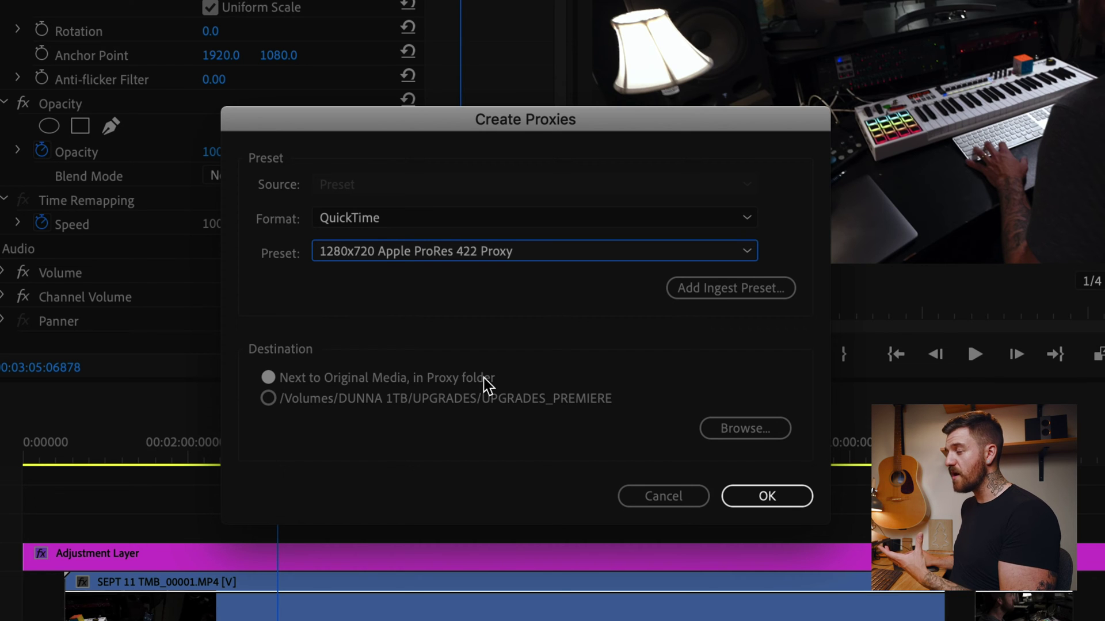
click(747, 501)
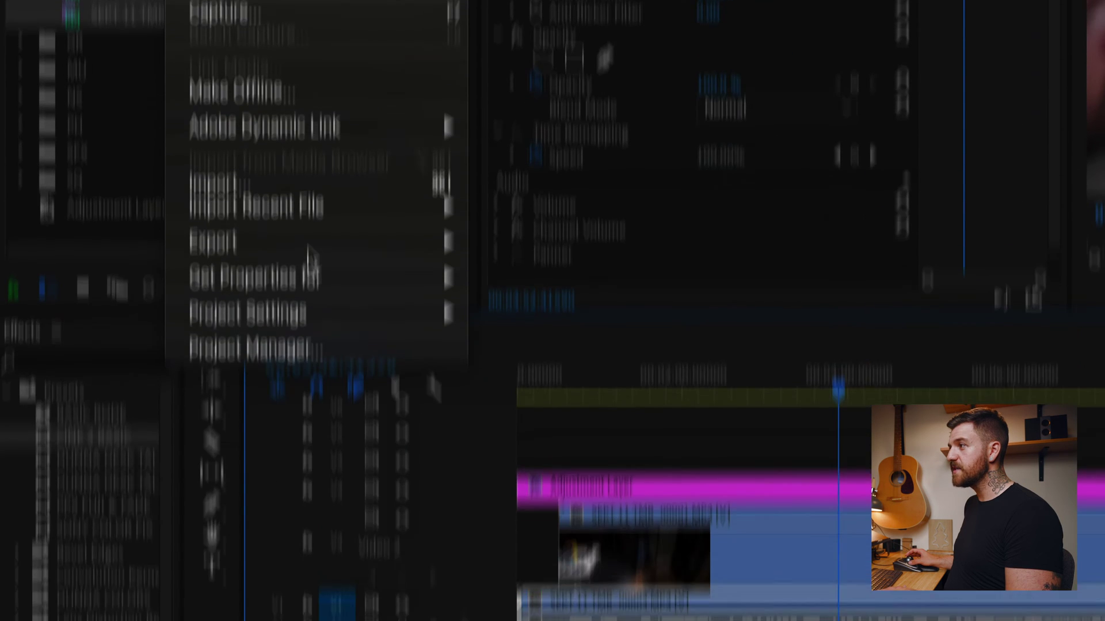
- Open the sequence's Export Settings and pick QuickTime with the Apple ProRes 422 Proxy preset
click(575, 214)
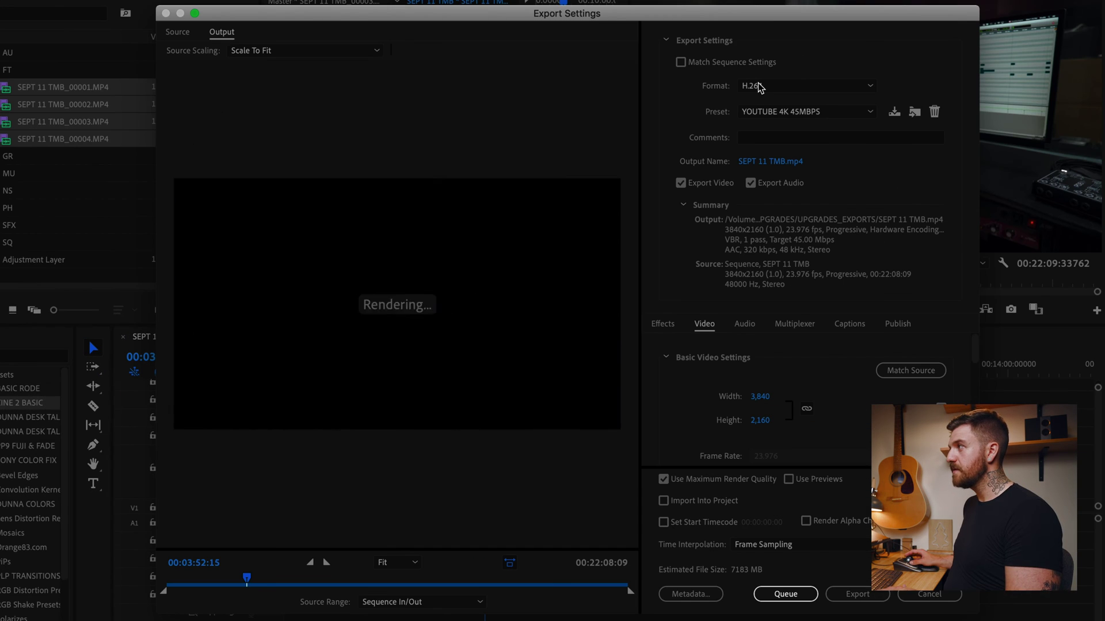
drag(763, 17, 770, 14)
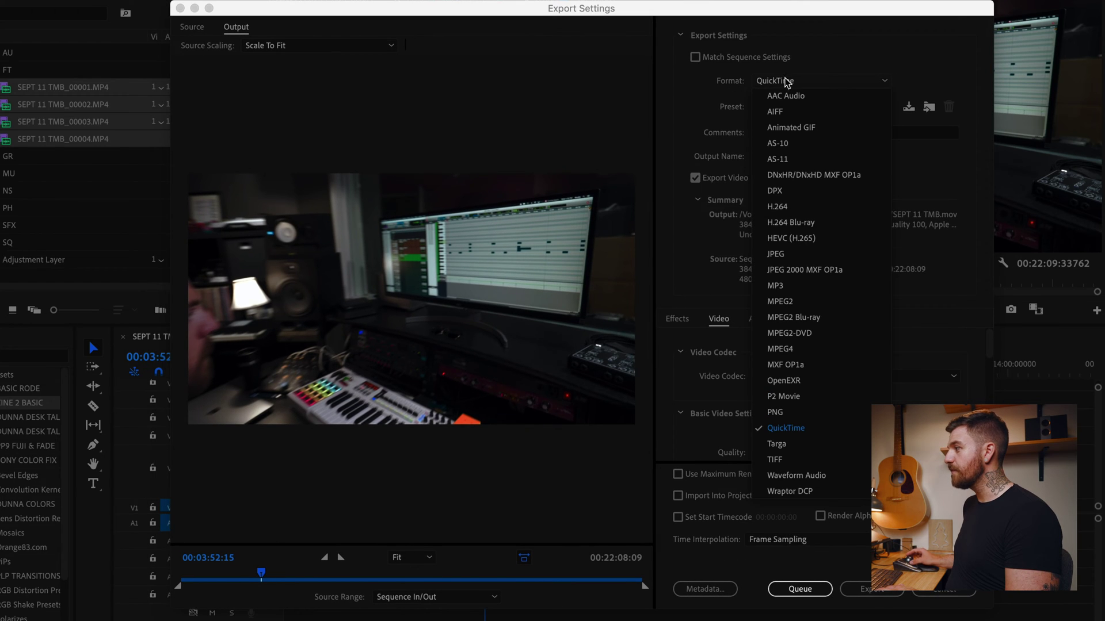
click(798, 432)
click(815, 105)
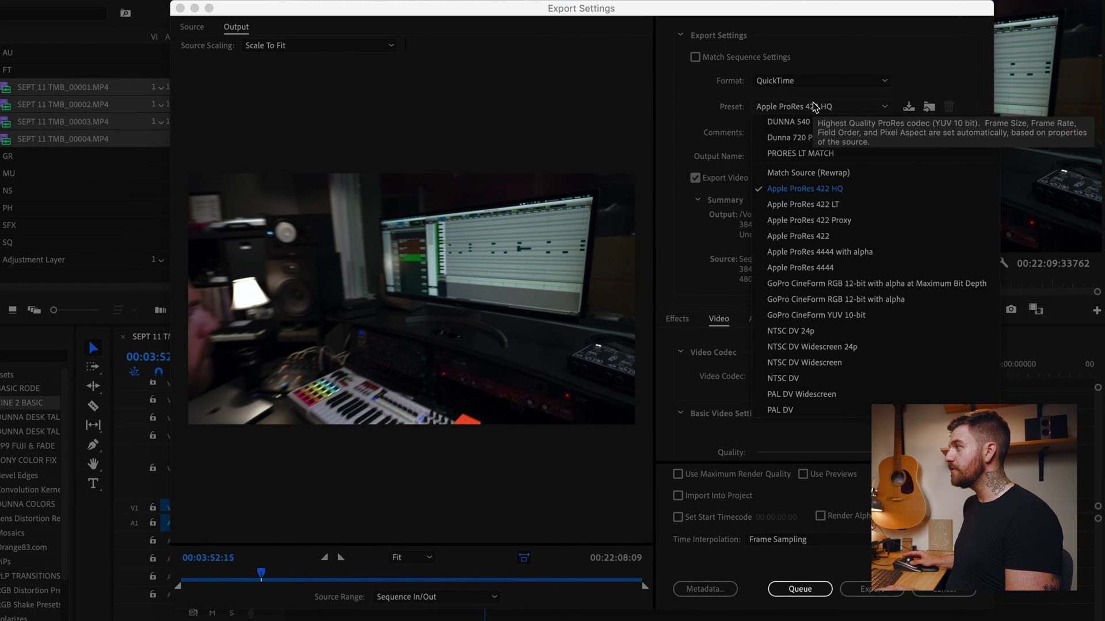
click(831, 222)
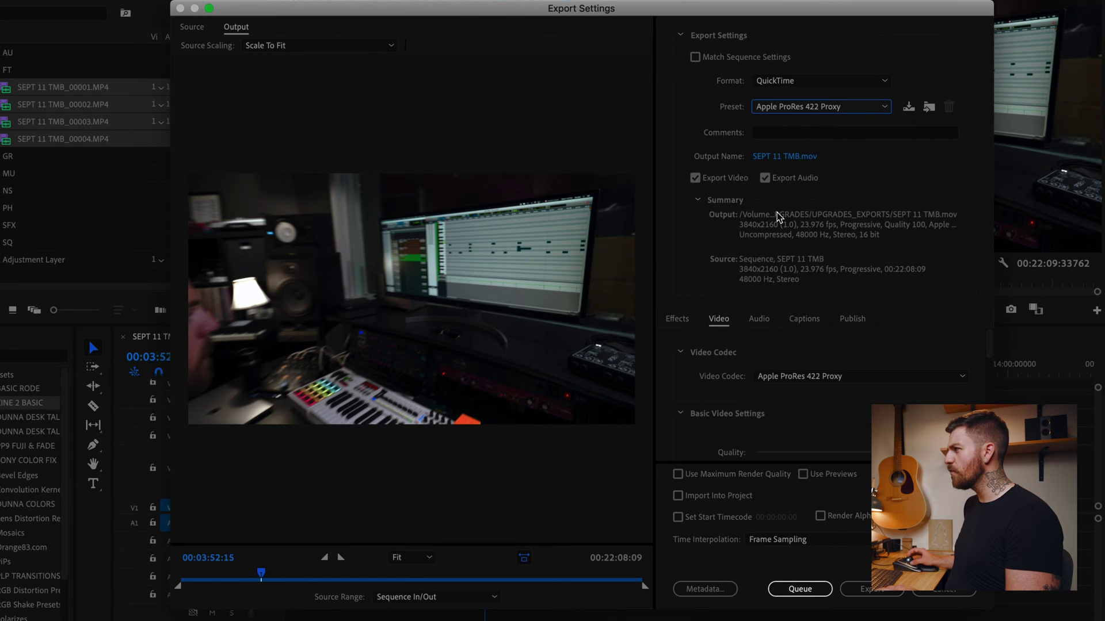
- Turn off Match Source and set Height to 720, scaling width to 1280
scroll(994, 373, down, 4)
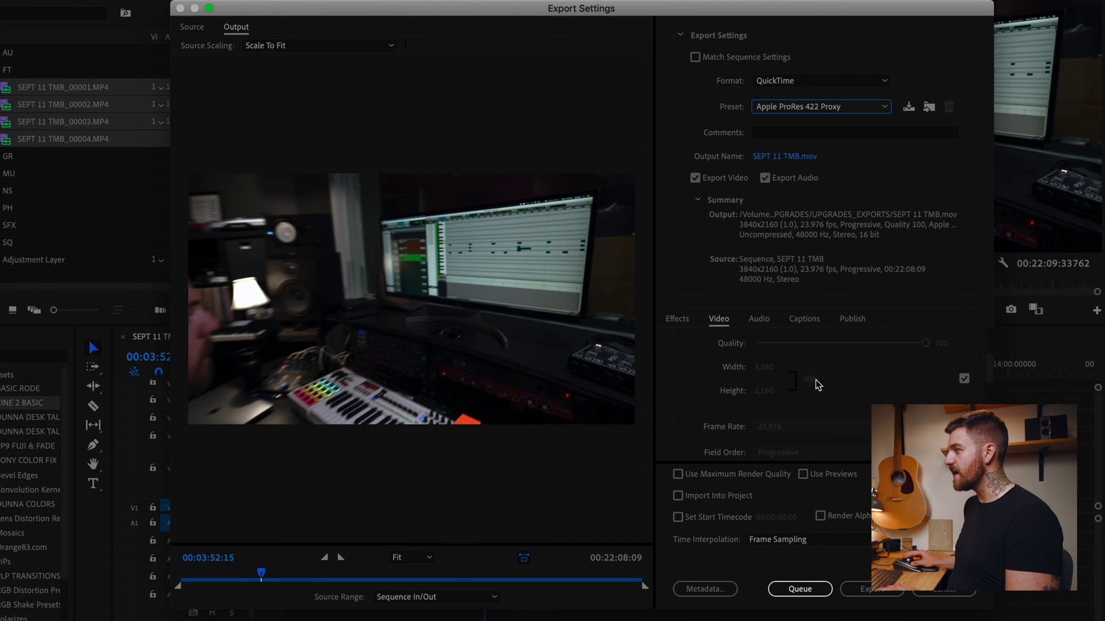
click(961, 381)
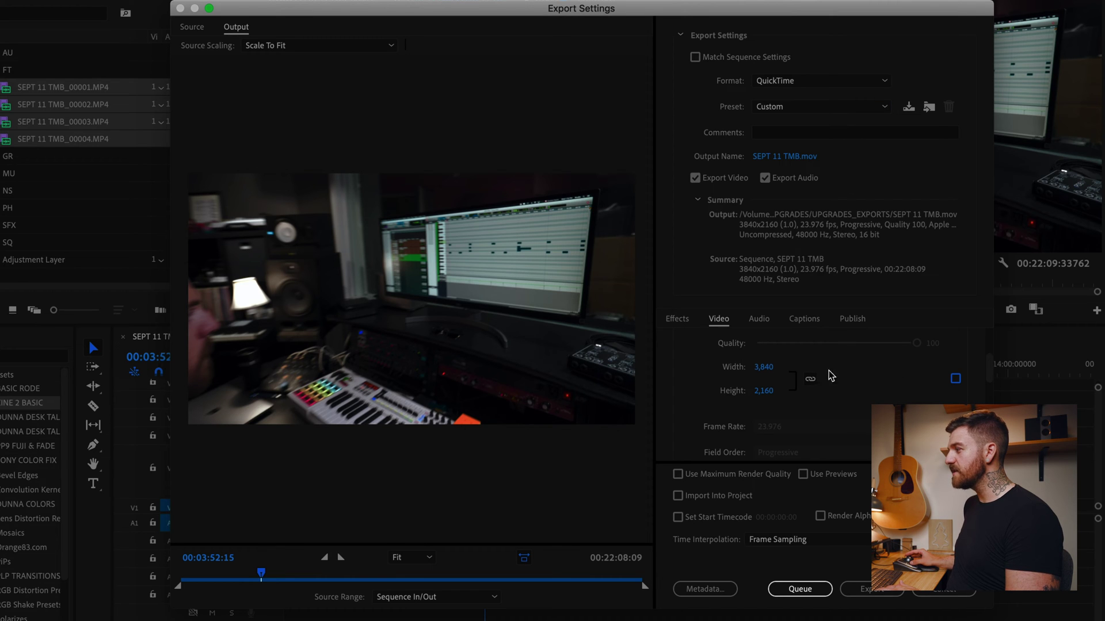
click(764, 392)
text(720)
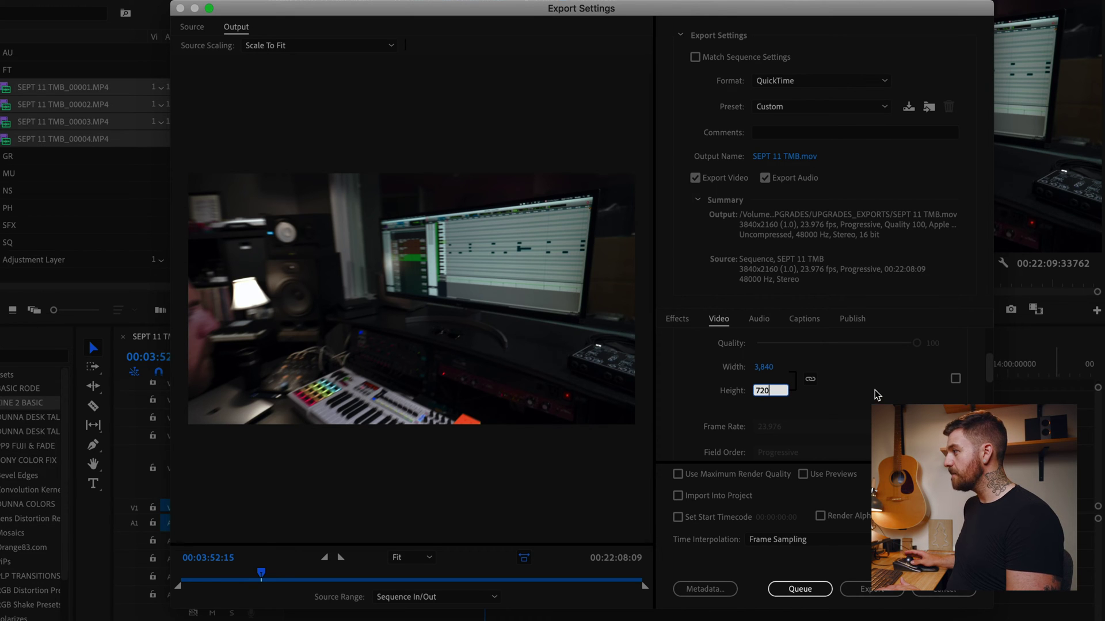
key(Return)
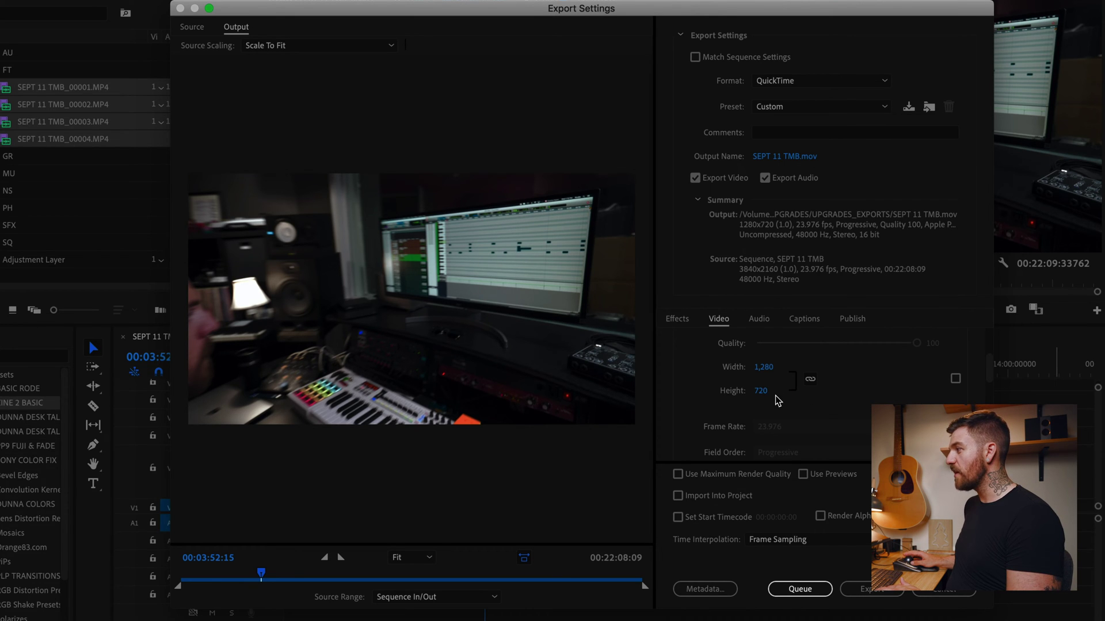
scroll(923, 373, down, 6)
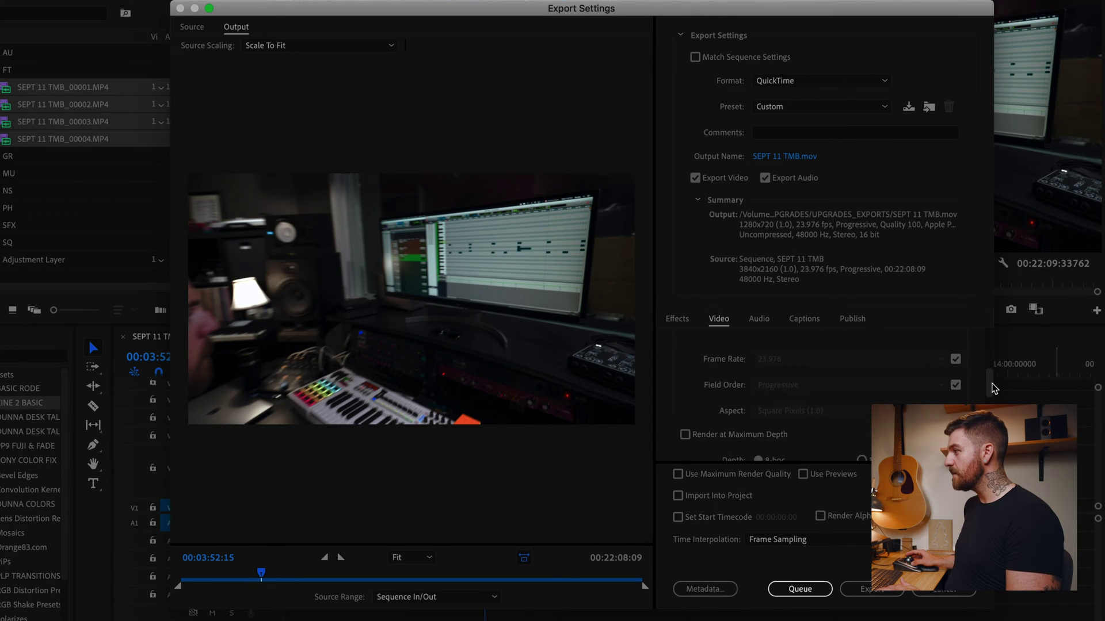
scroll(817, 345, up, 5)
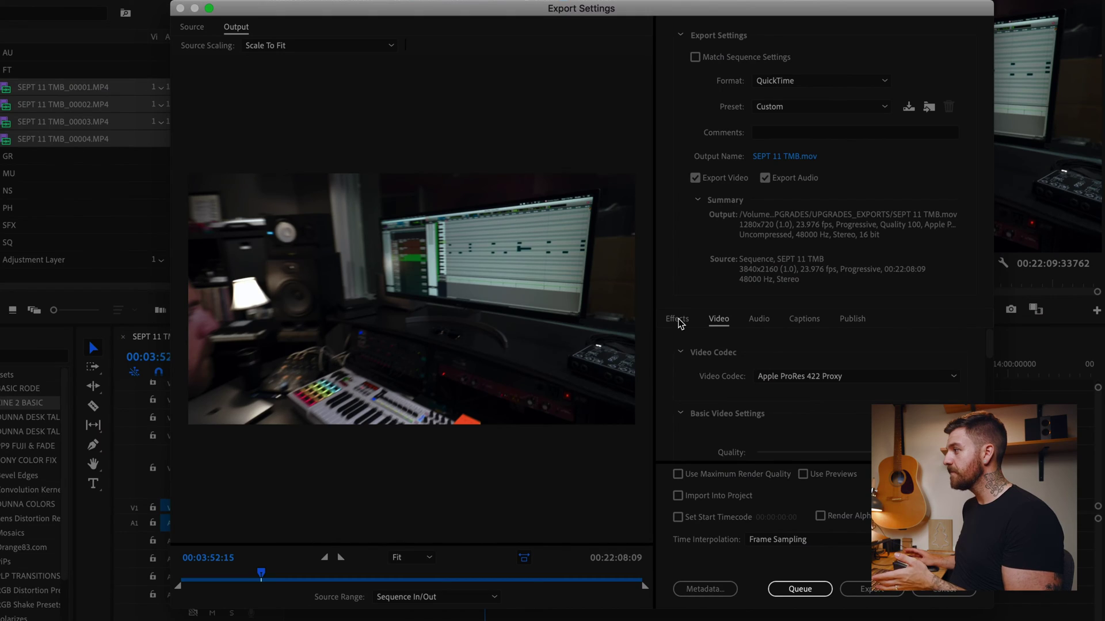
- On the export Effects tab, enable Name Overlay with the prefix PROXY
click(678, 319)
drag(990, 338, 986, 380)
click(695, 379)
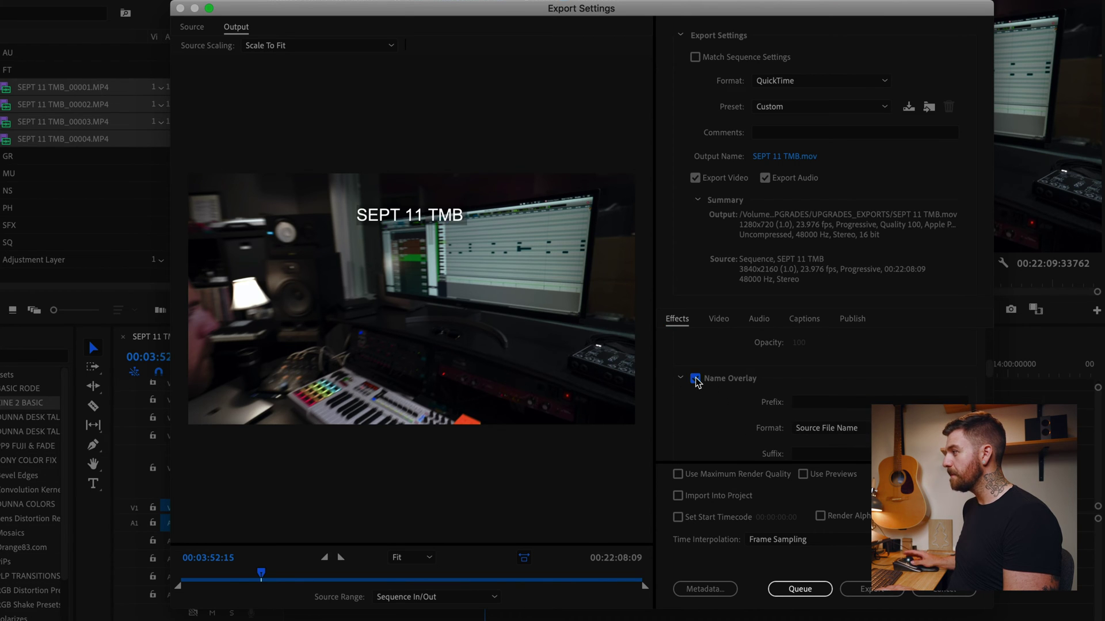
text(PROXY)
- Set the overlay format to Prefix and Suffix Only and position to Bottom Left
click(832, 390)
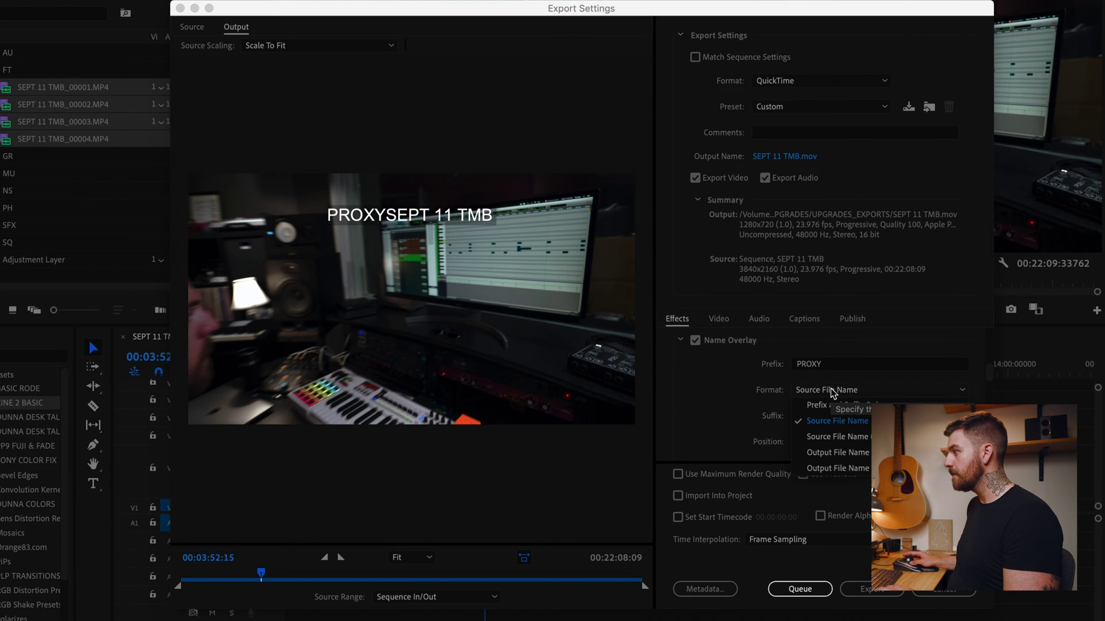
click(846, 405)
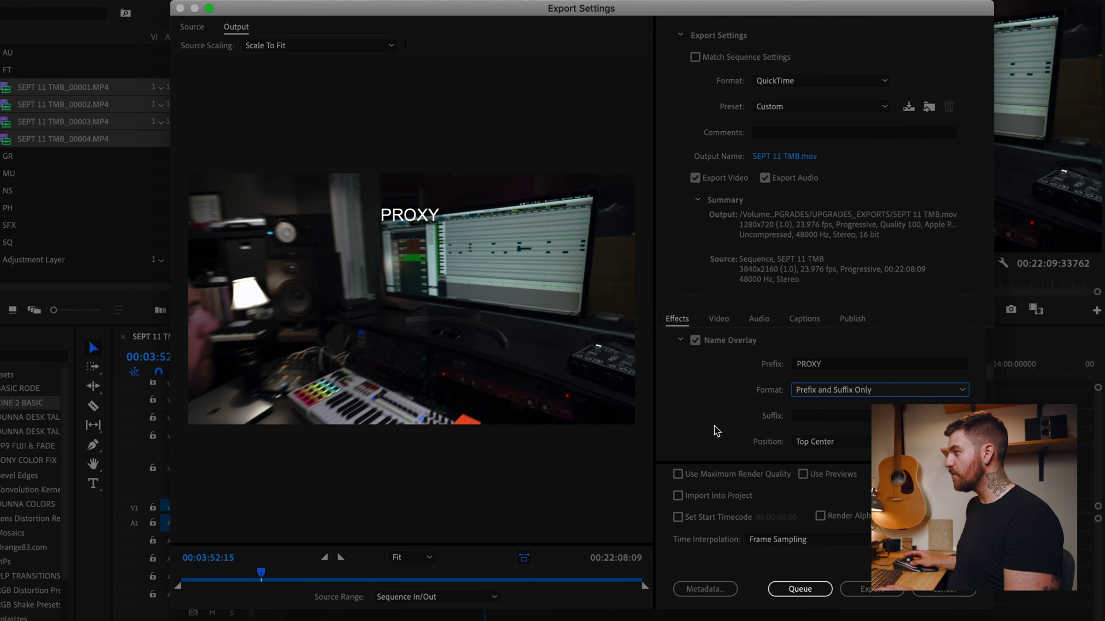
scroll(964, 400, down, 3)
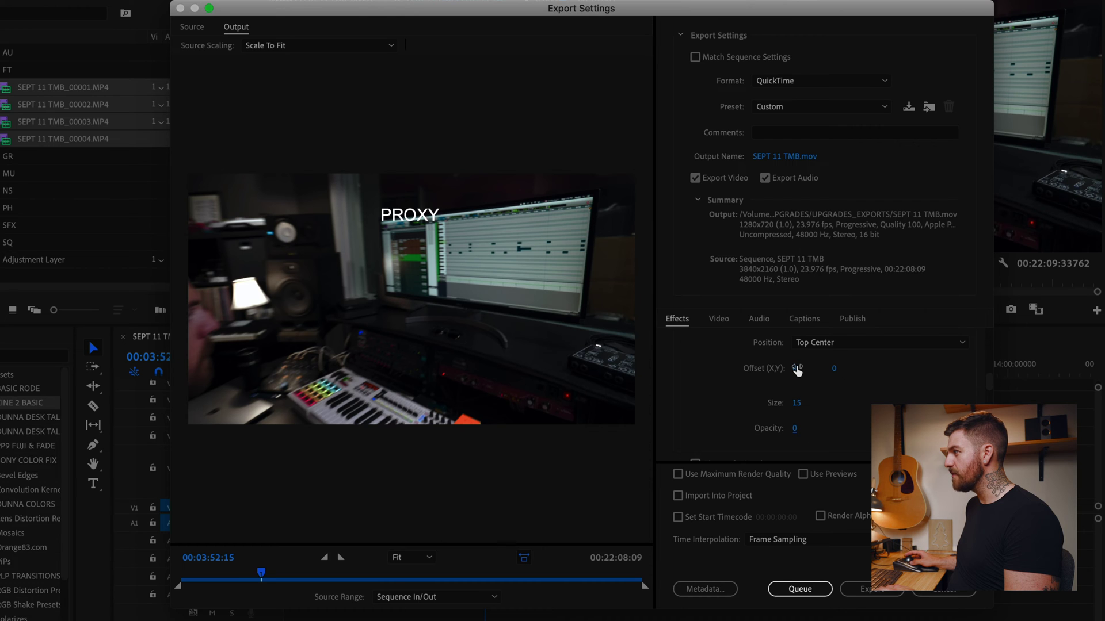
click(831, 345)
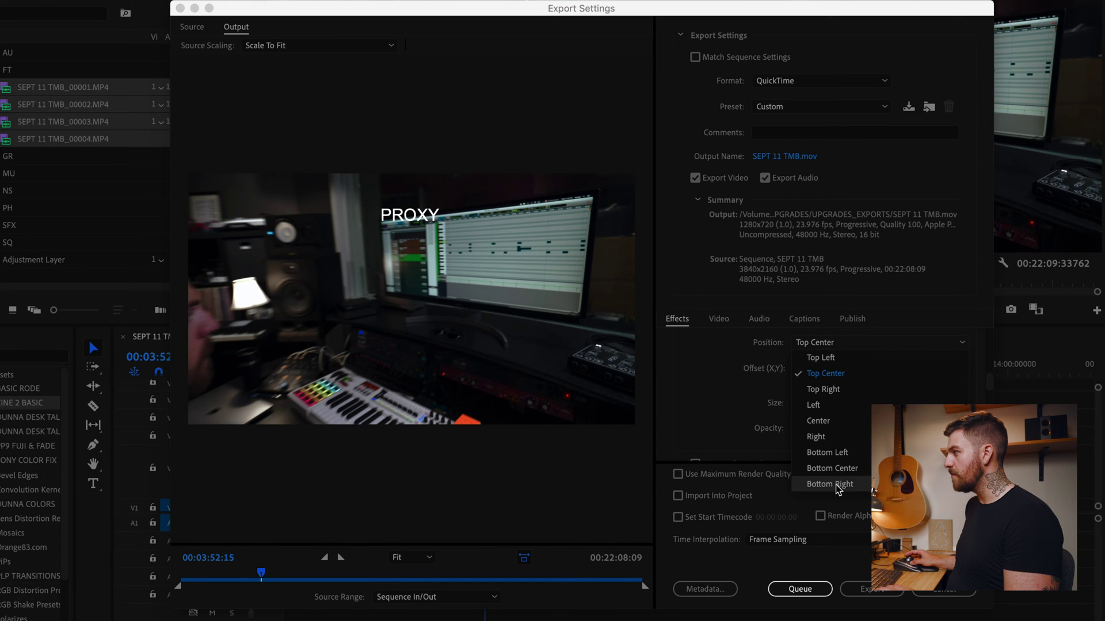
click(843, 453)
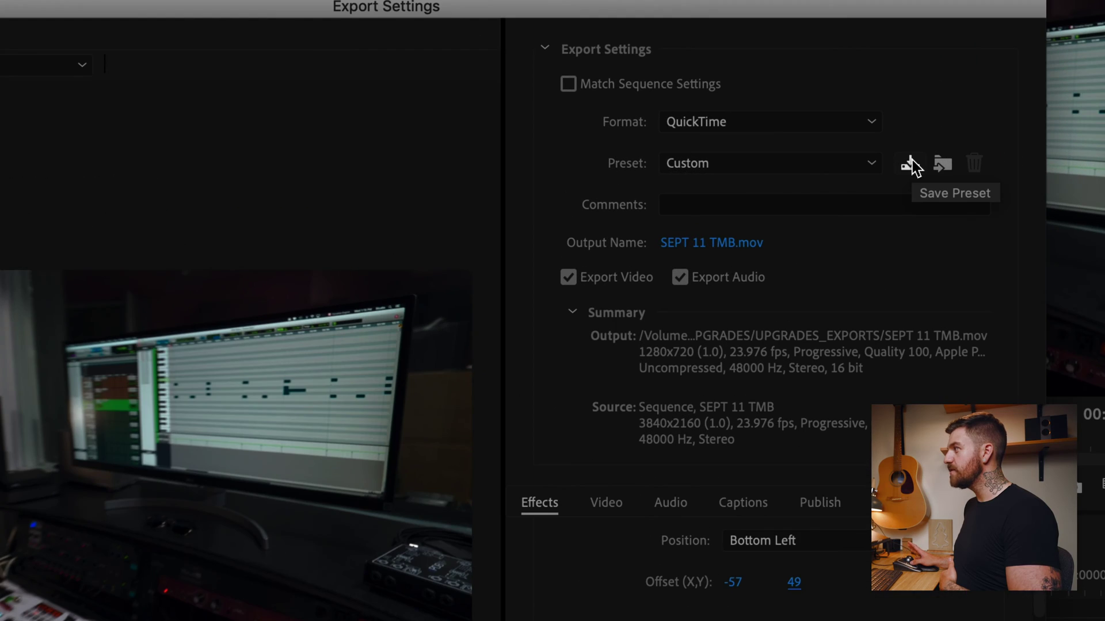
- Save the export settings as preset '720 PRORES PROXY EXPORT' and close Export Settings
click(909, 165)
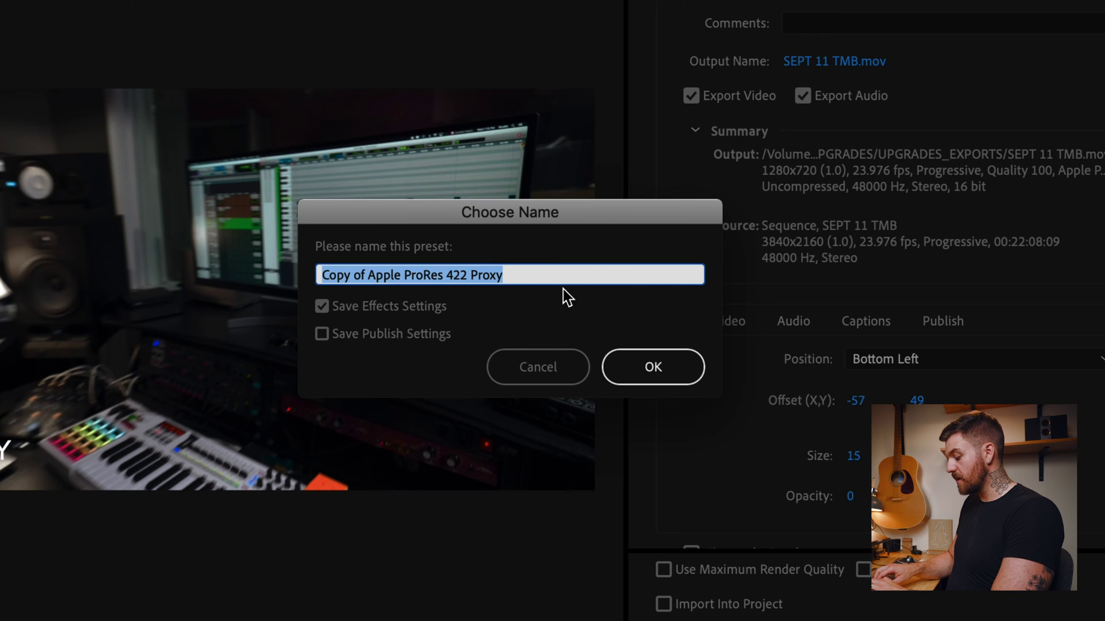
text(720)
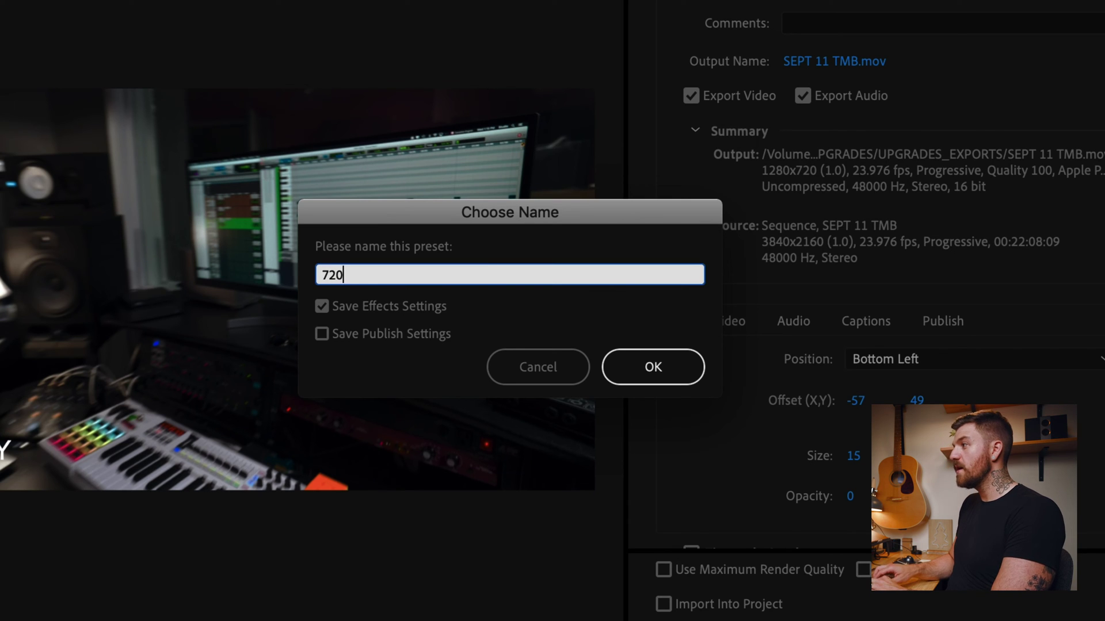
text( PRORES PROXY EXPORT)
click(650, 366)
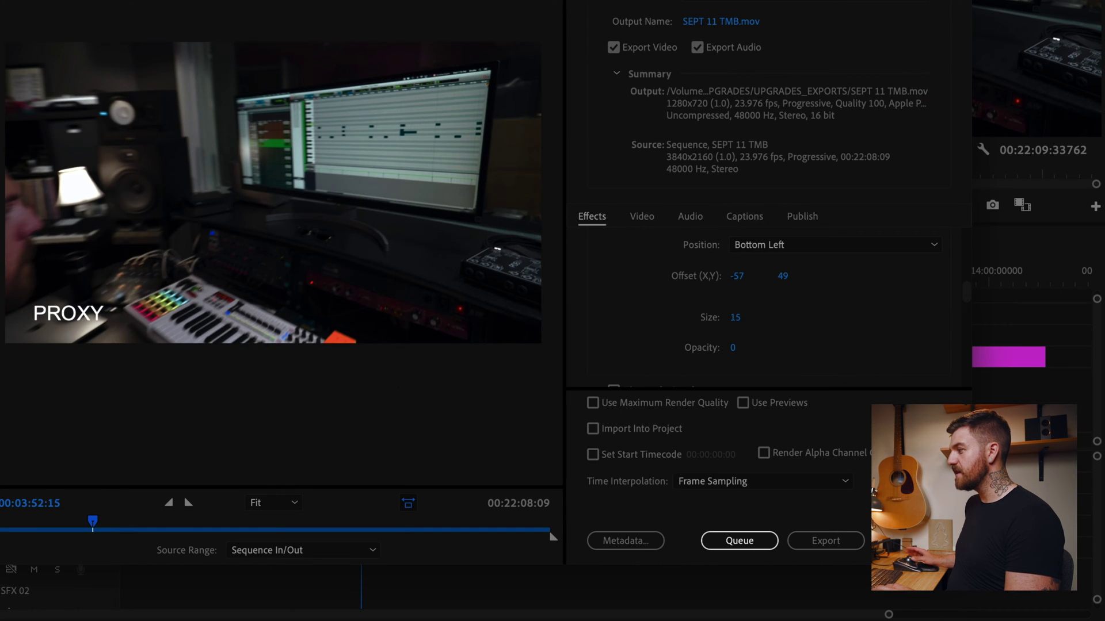
key(Return)
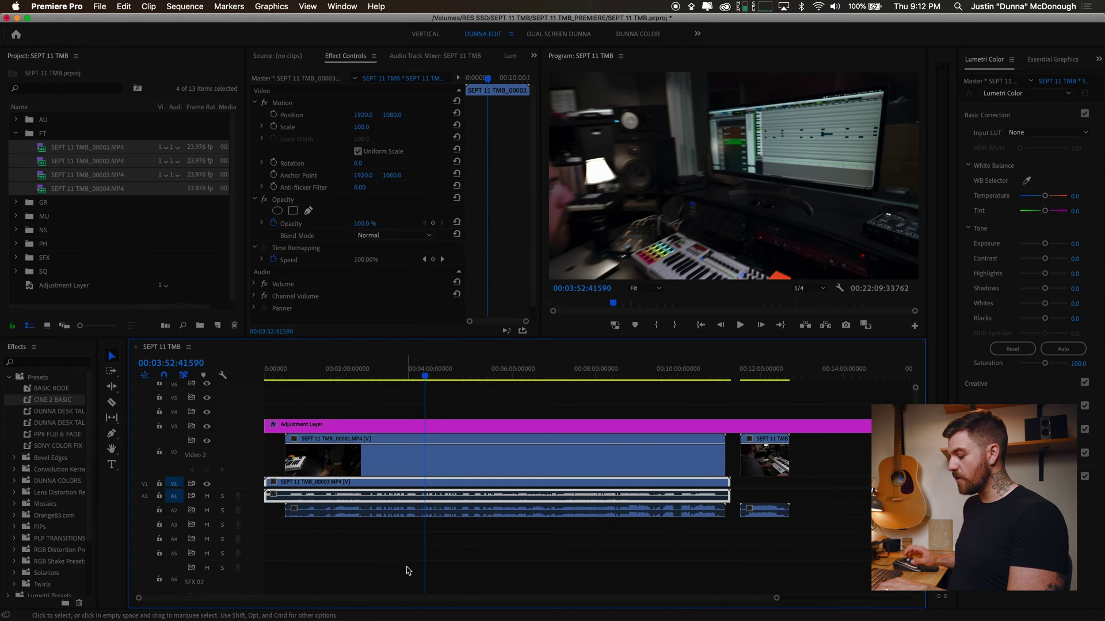
- Launch Adobe Media Encoder from a Spotlight search for 'MEDIA' and bring up the Preset Browser's new-preset options
key(super+space)
text(MEDIA)
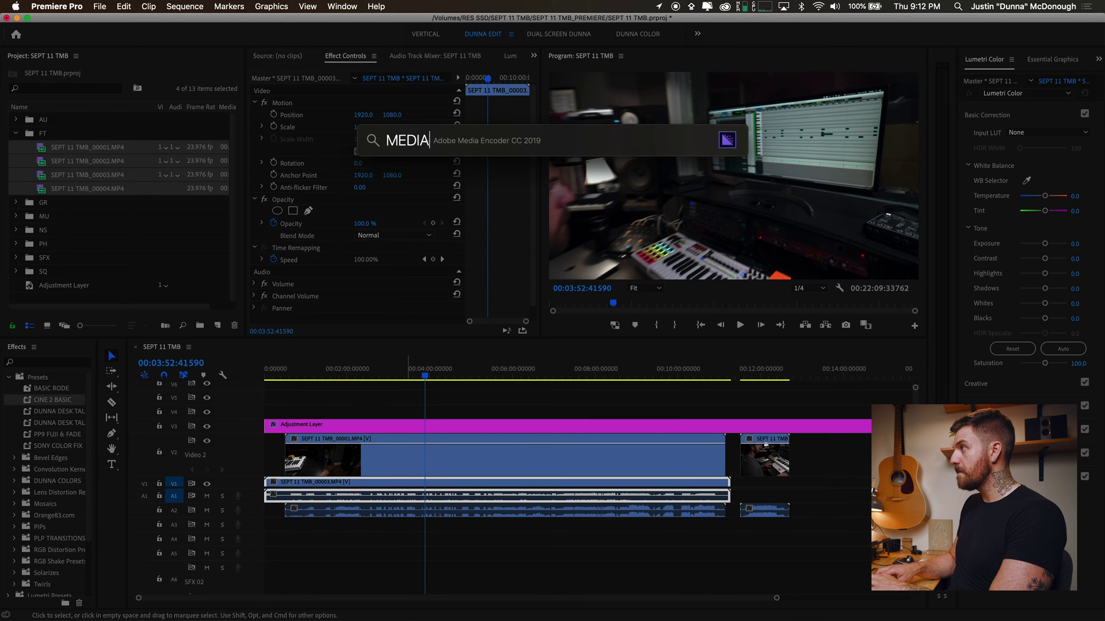
key(Return)
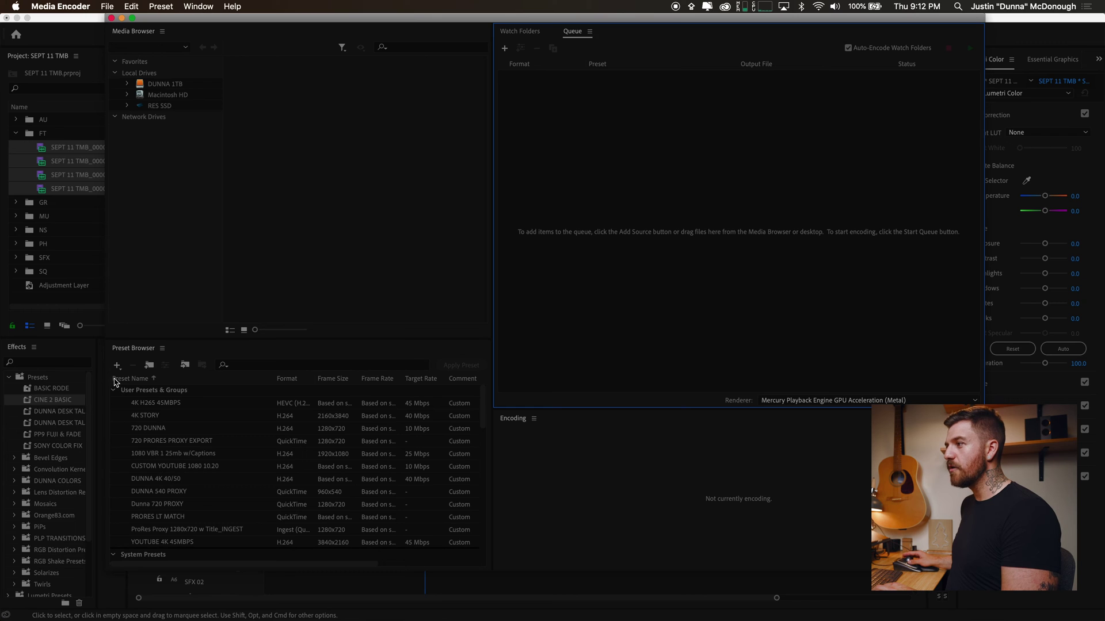
click(117, 365)
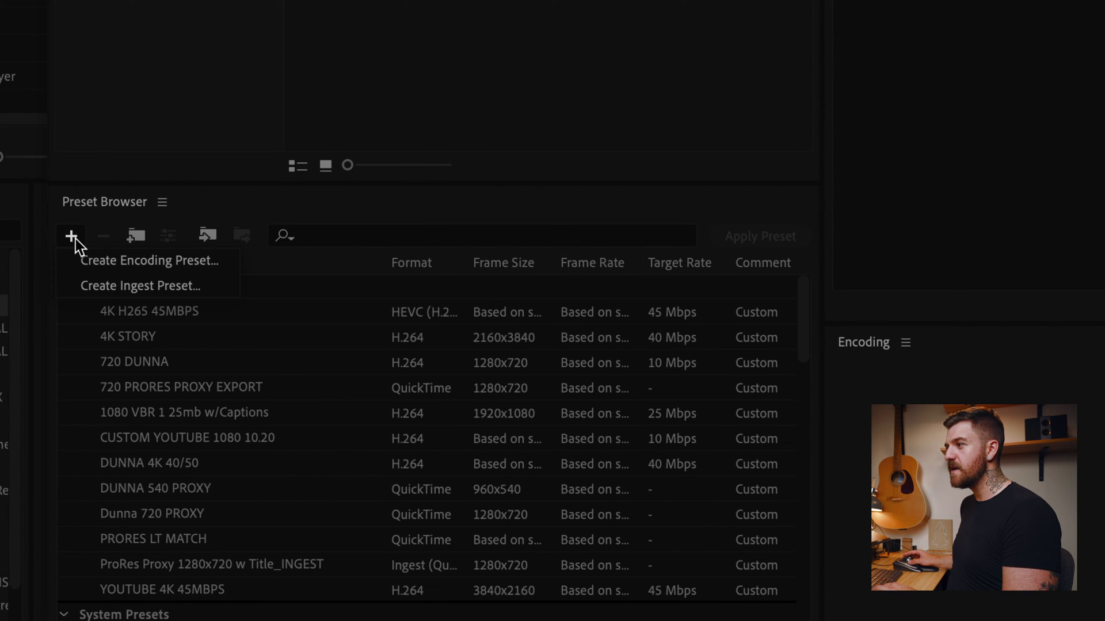
- Create ingest preset '720 PRORES PROXY INGEST' transcoding to destination with the 720 PRORES PROXY EXPORT preset
click(144, 288)
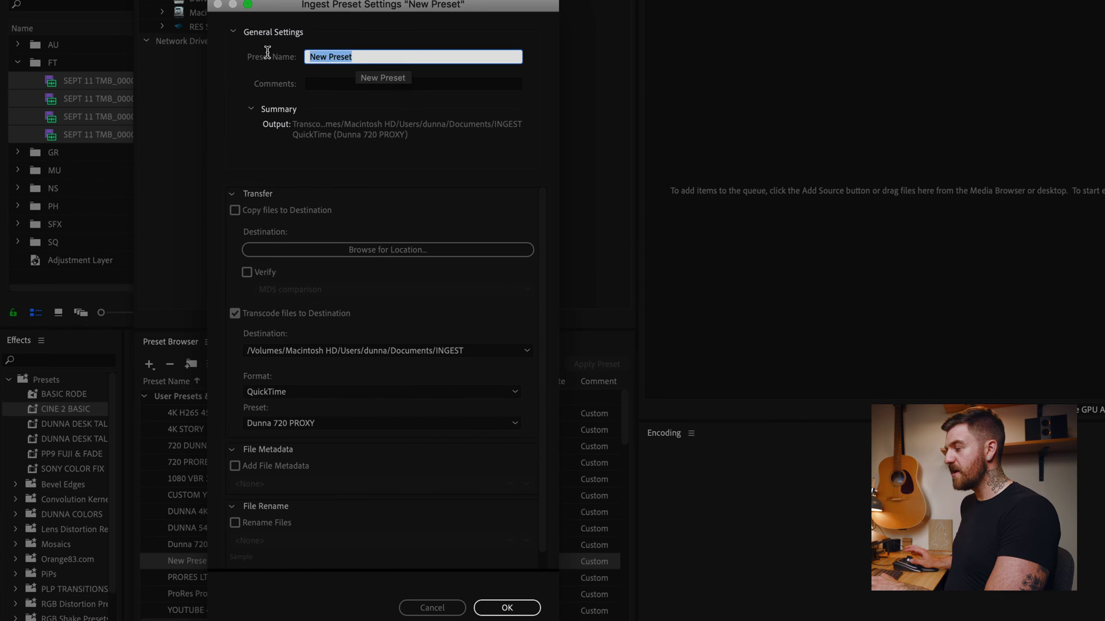
text(720)
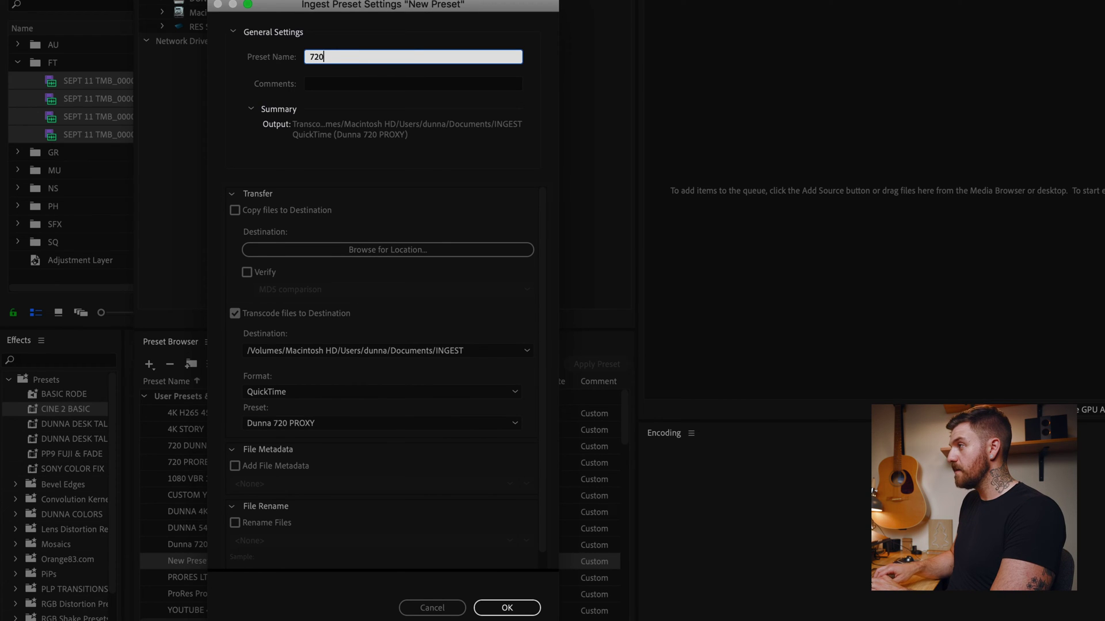
text( PRORES PRO)
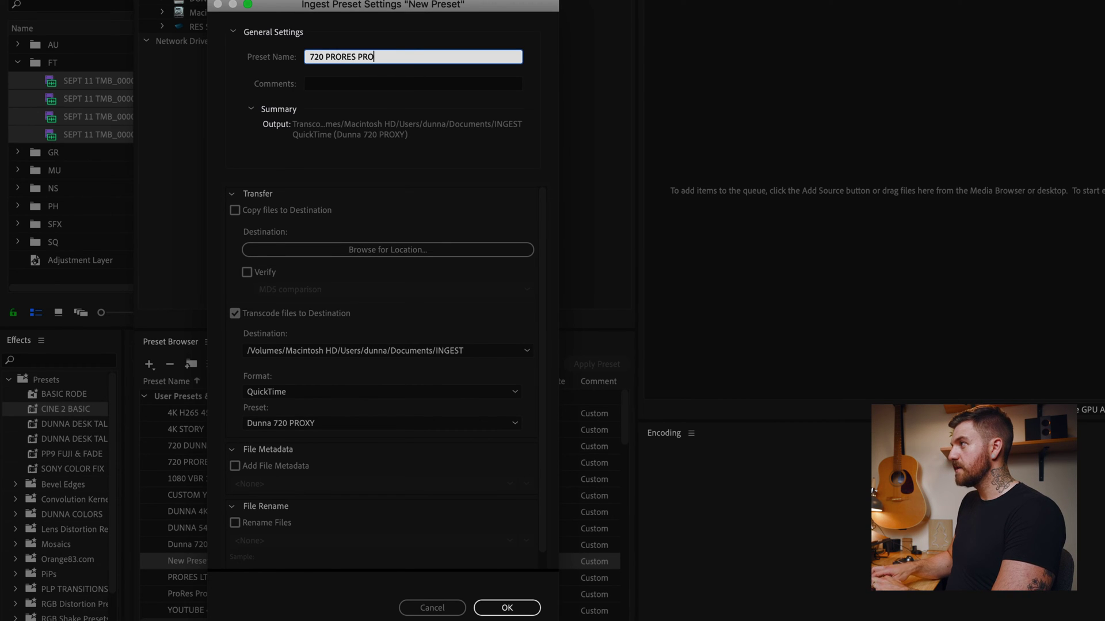
text(XY INGEST)
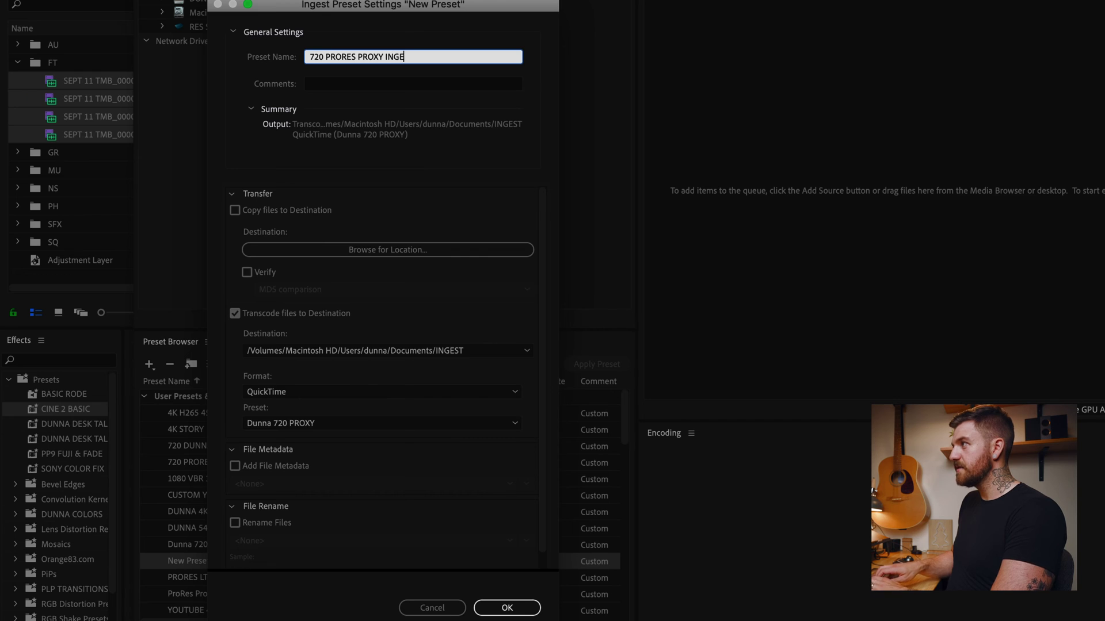
click(235, 297)
click(235, 297)
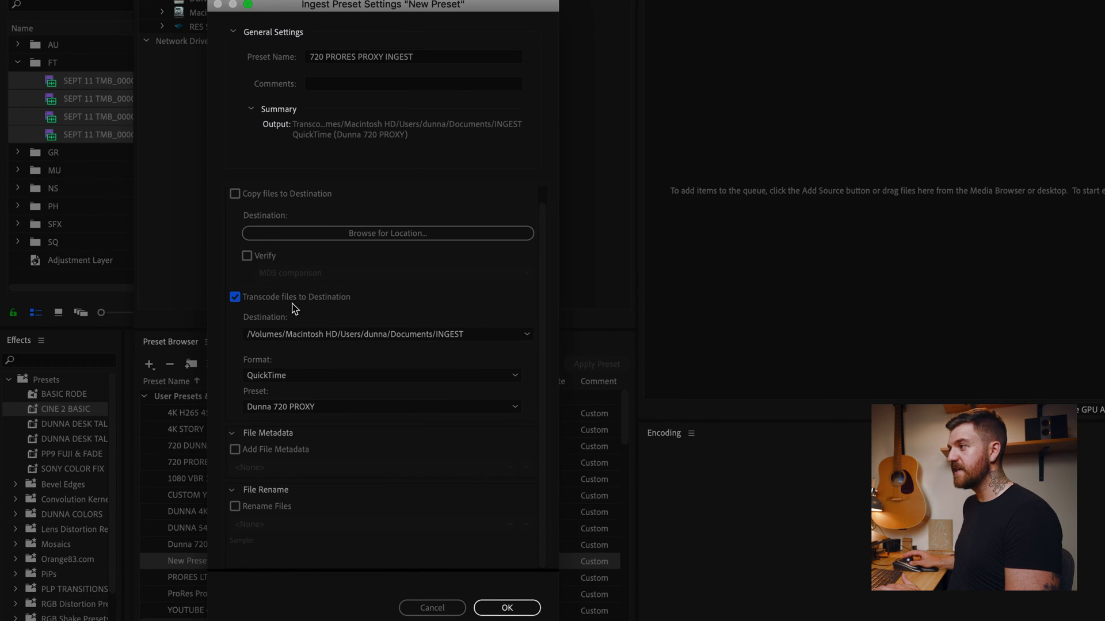
click(377, 415)
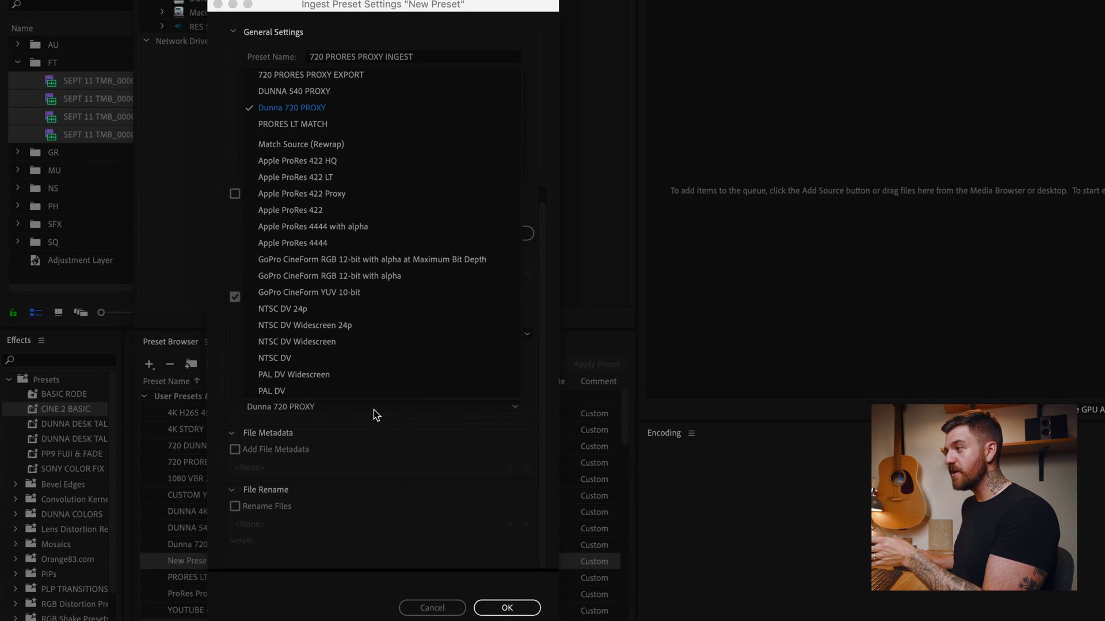
click(343, 78)
key(Return)
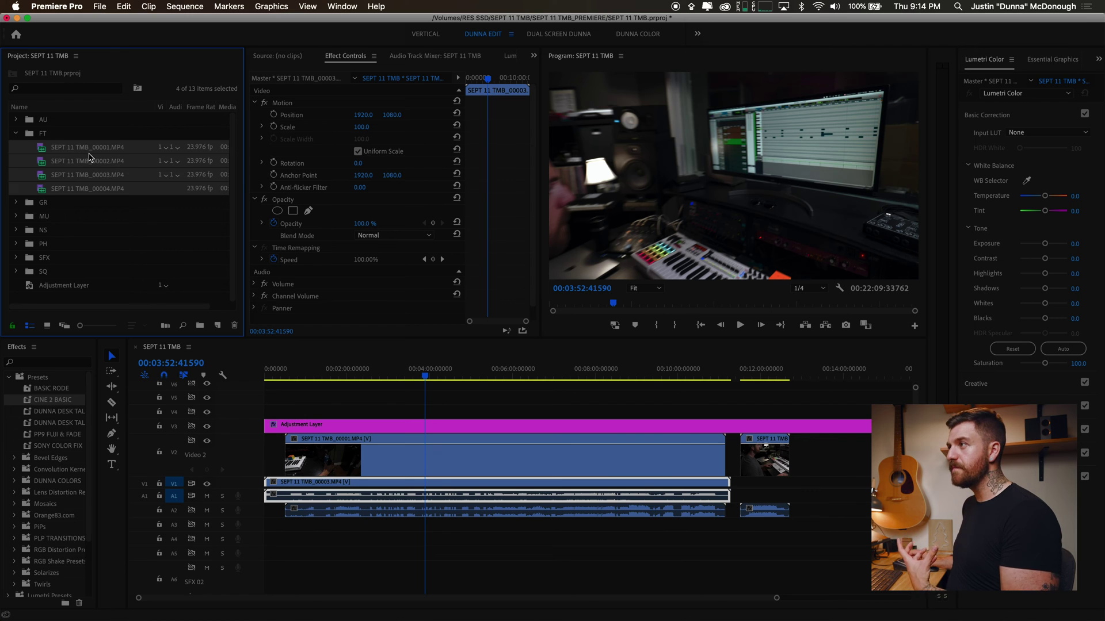
- Open Create Proxies for the clips and browse to 720 PRORES PROXY INGEST.epr via a '720 PRORES' search
right_click(76, 151)
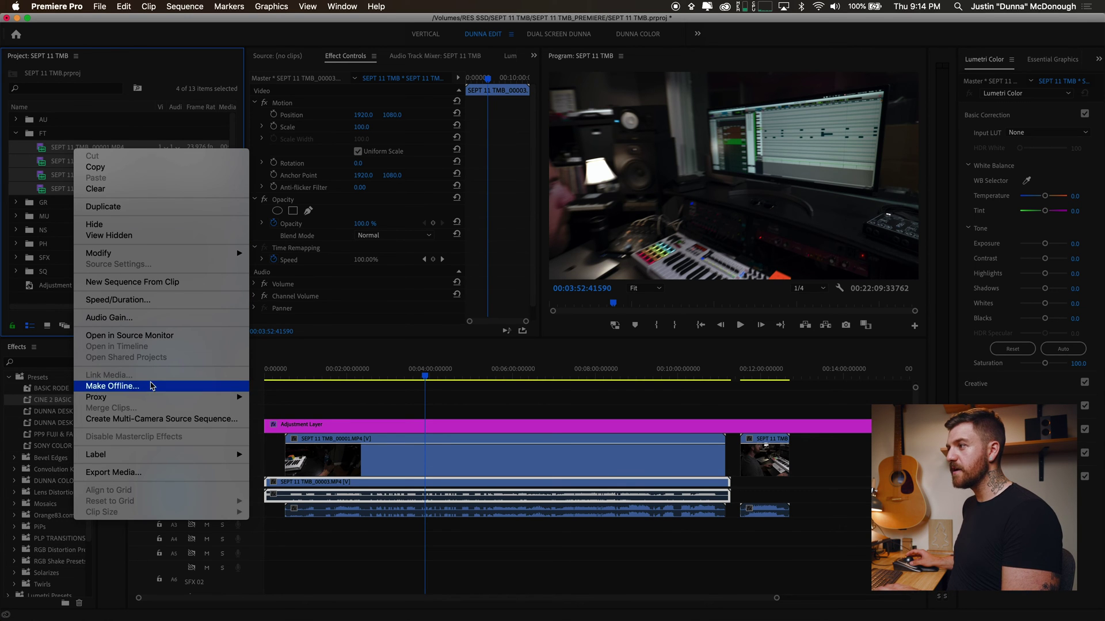
mouse_move(149, 397)
click(291, 397)
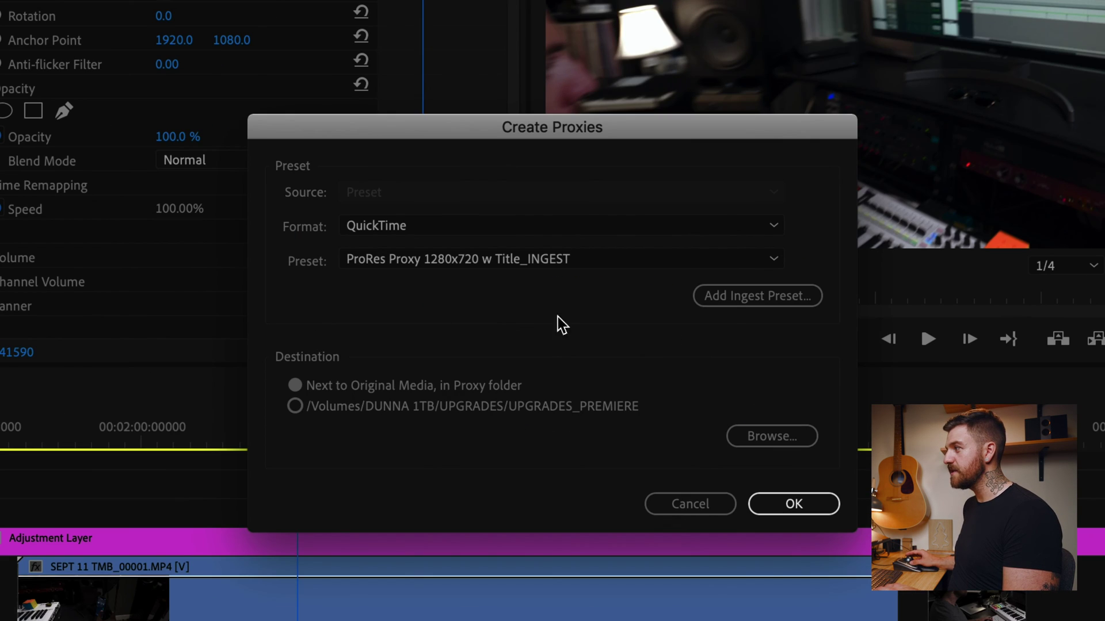
click(738, 305)
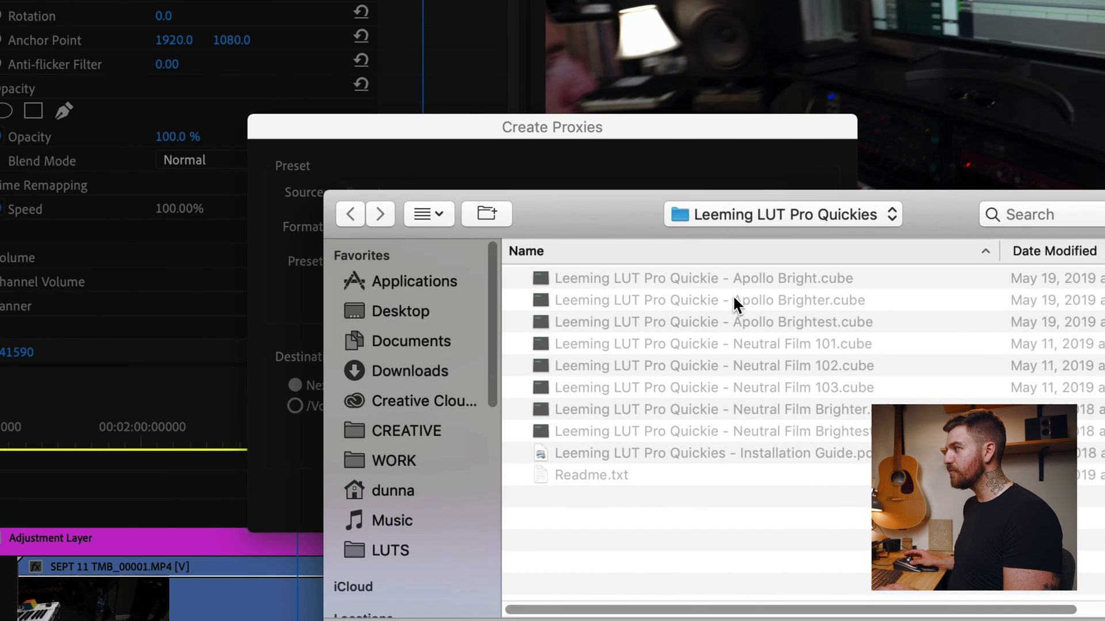
text(720 PRORES)
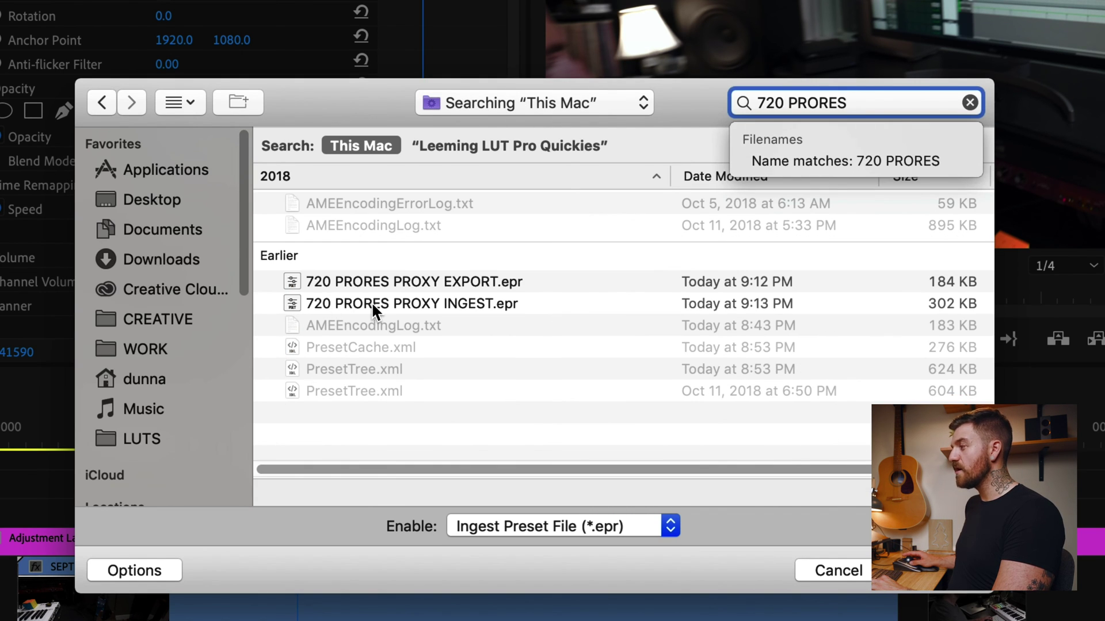
click(372, 302)
click(371, 301)
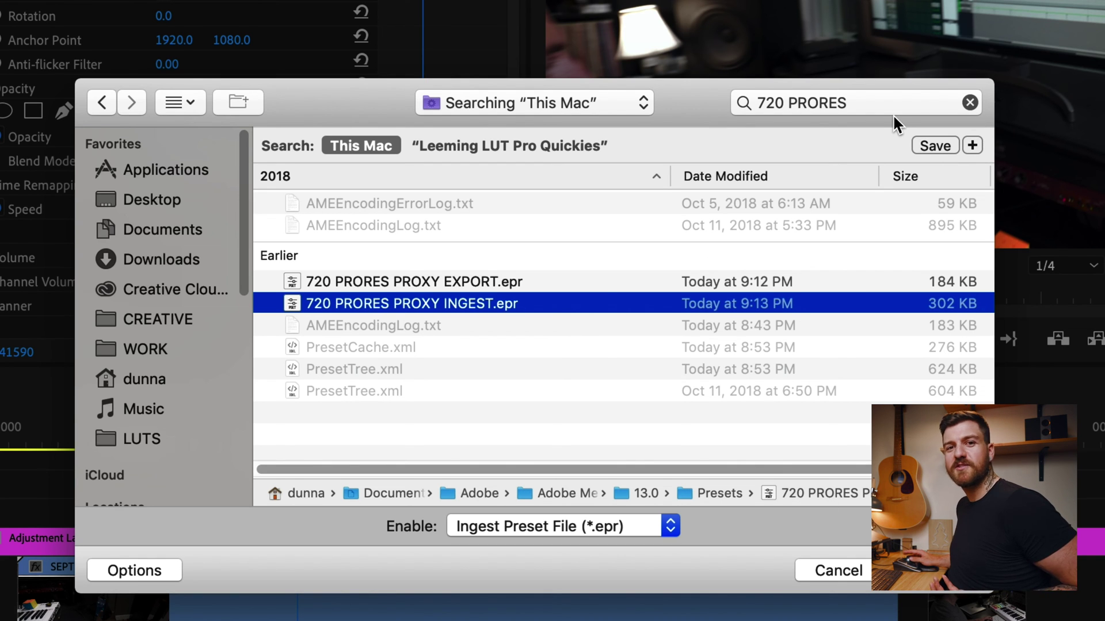
- Load the ingest preset file and confirm proxy creation with 720 PRORES PROXY INGEST
key(Return)
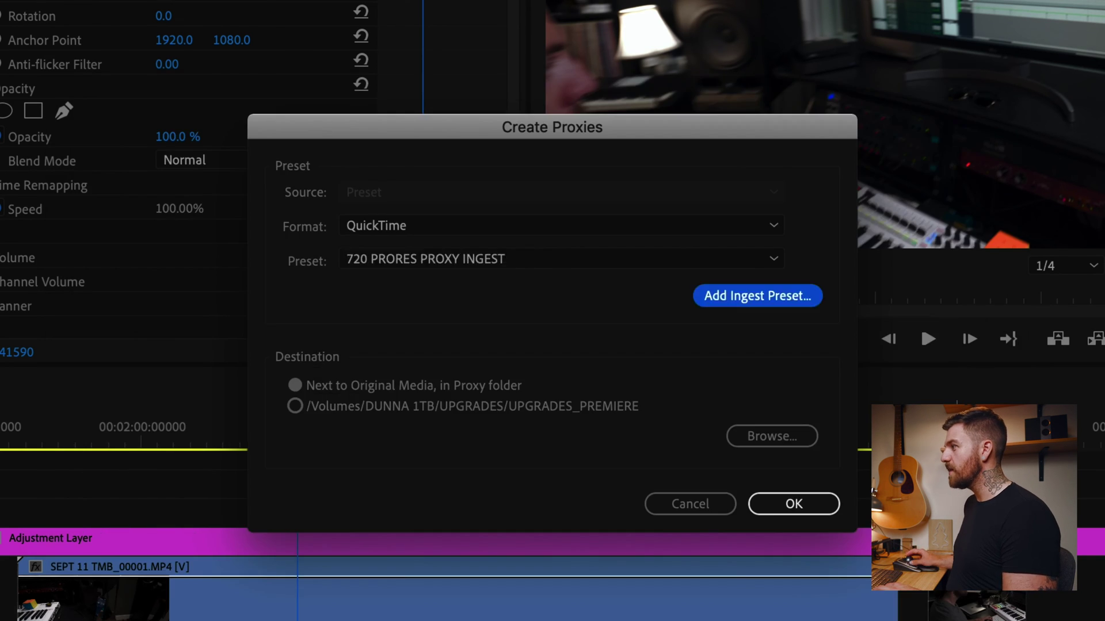
click(521, 262)
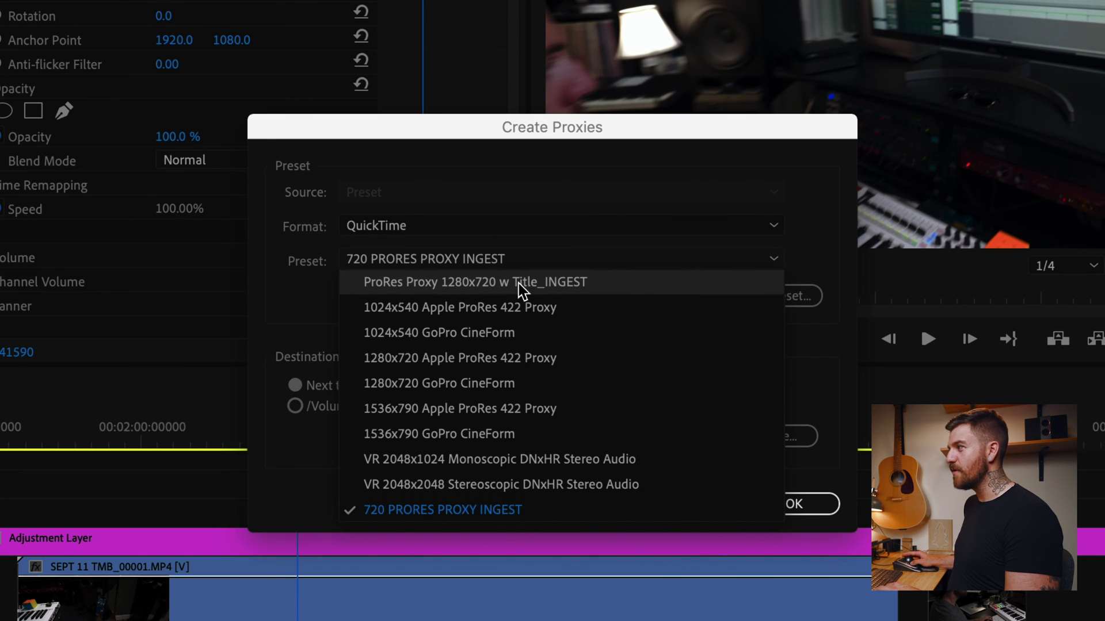
click(794, 505)
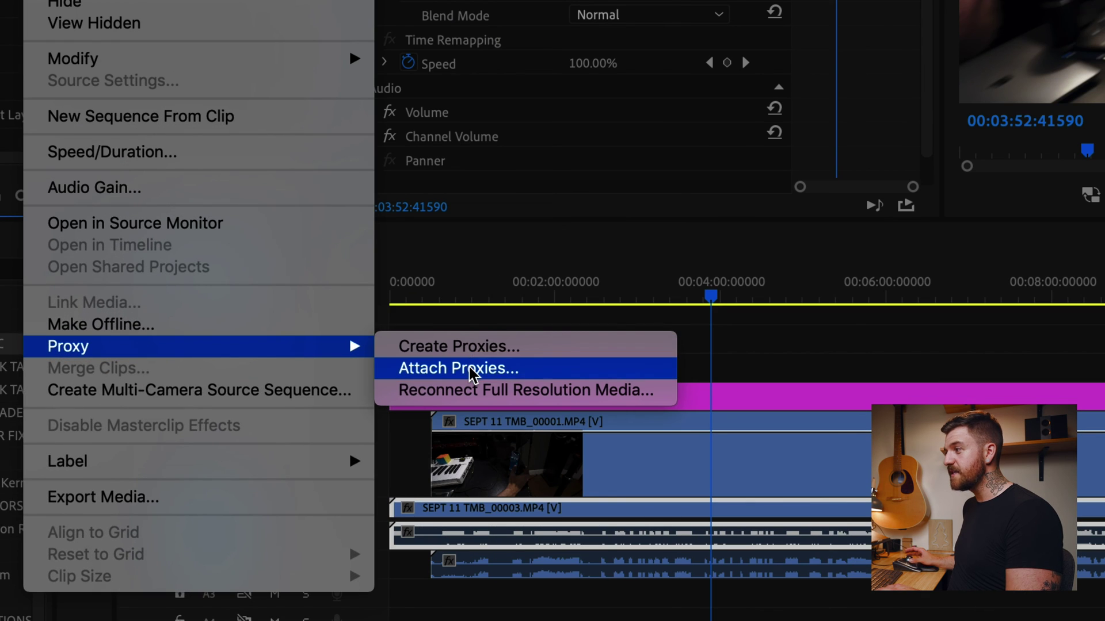
- Attach proxies, choosing SEPT 11 TMB_00001_Proxy.mov for the first clip
click(469, 370)
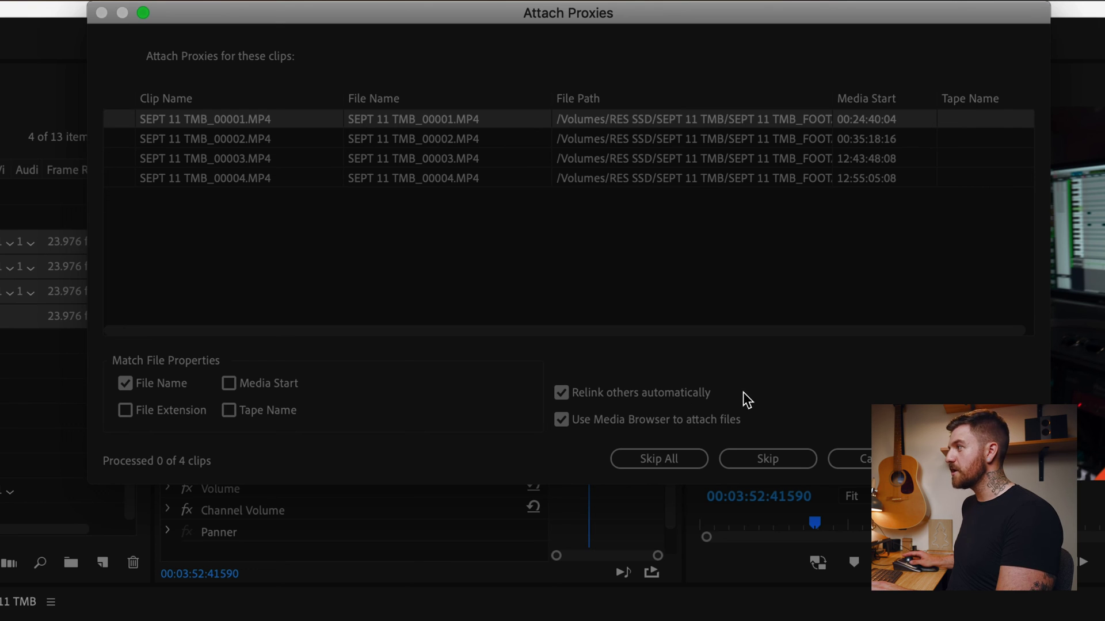
click(986, 459)
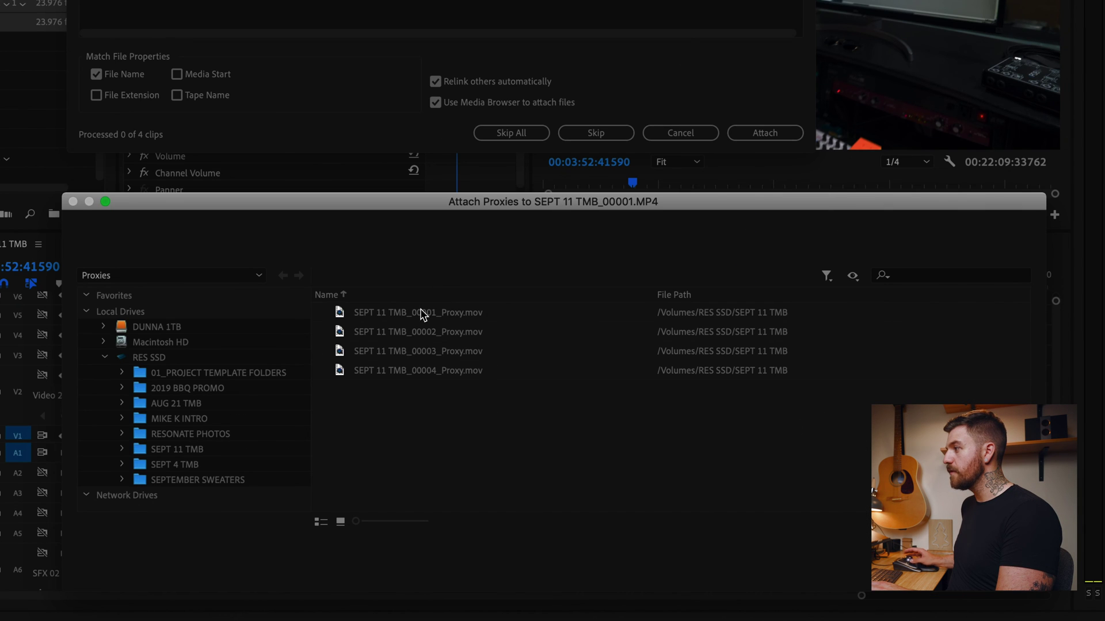
click(423, 314)
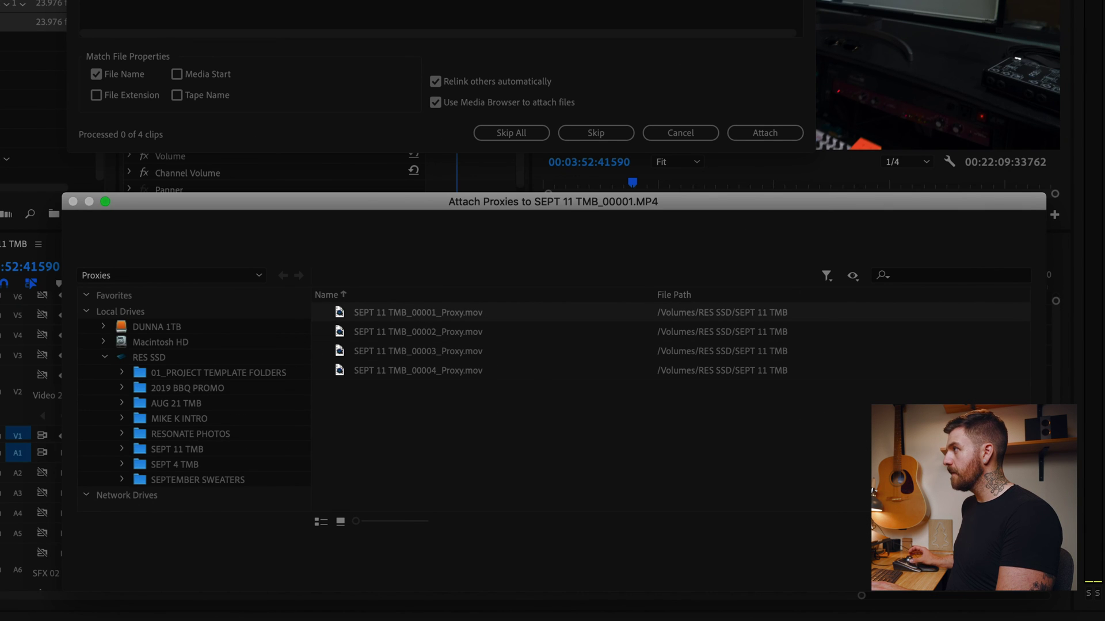
key(Return)
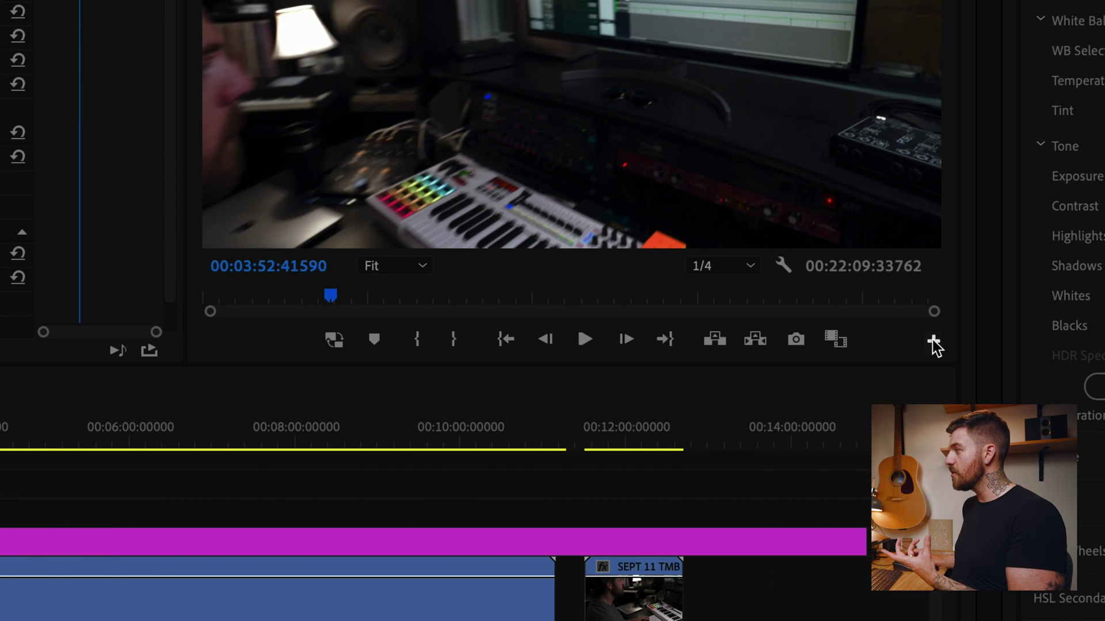
- Add the Toggle Proxies button to the Program Monitor's button bar
click(933, 346)
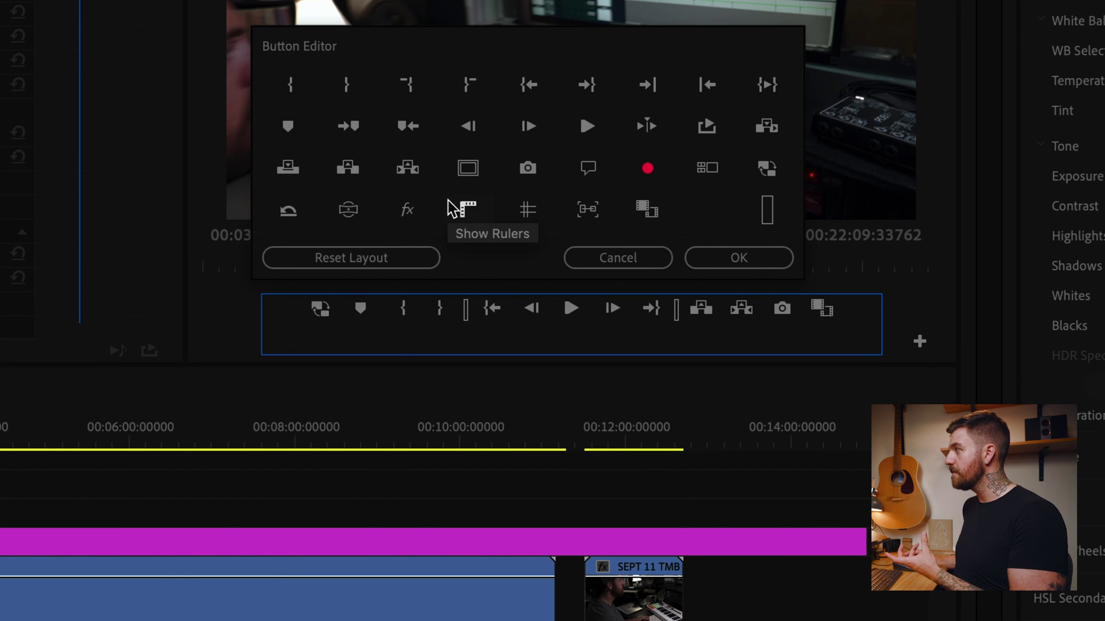
drag(768, 169, 320, 314)
key(Return)
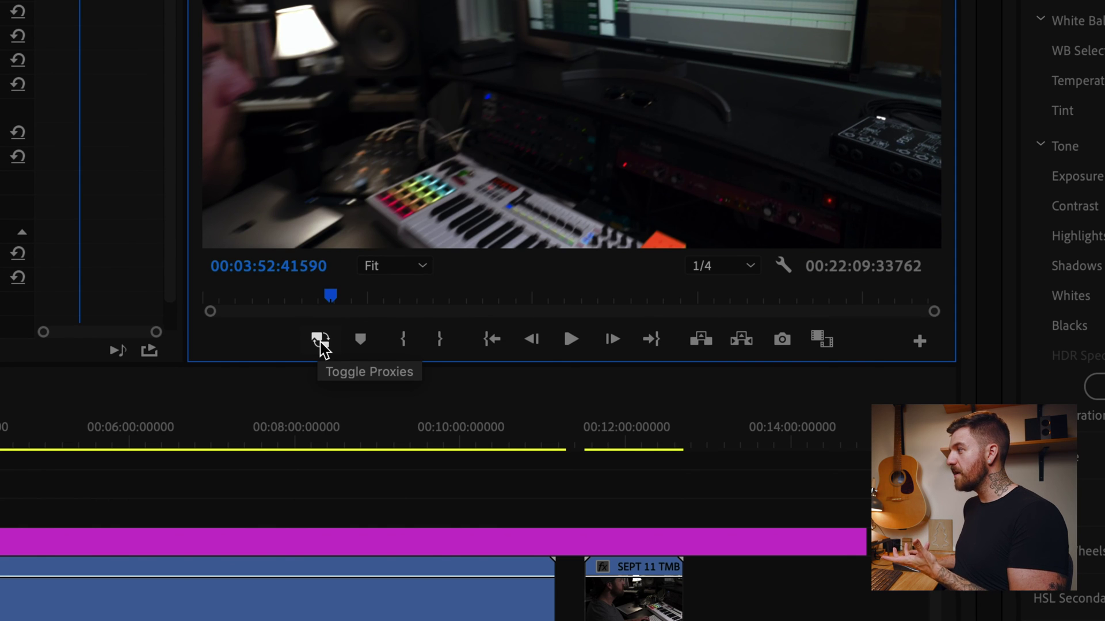
- Turn on Toggle Proxies and play the SEPT 11 TMB sequence from the proxies, scrubbing back to about 00:04:02
click(321, 344)
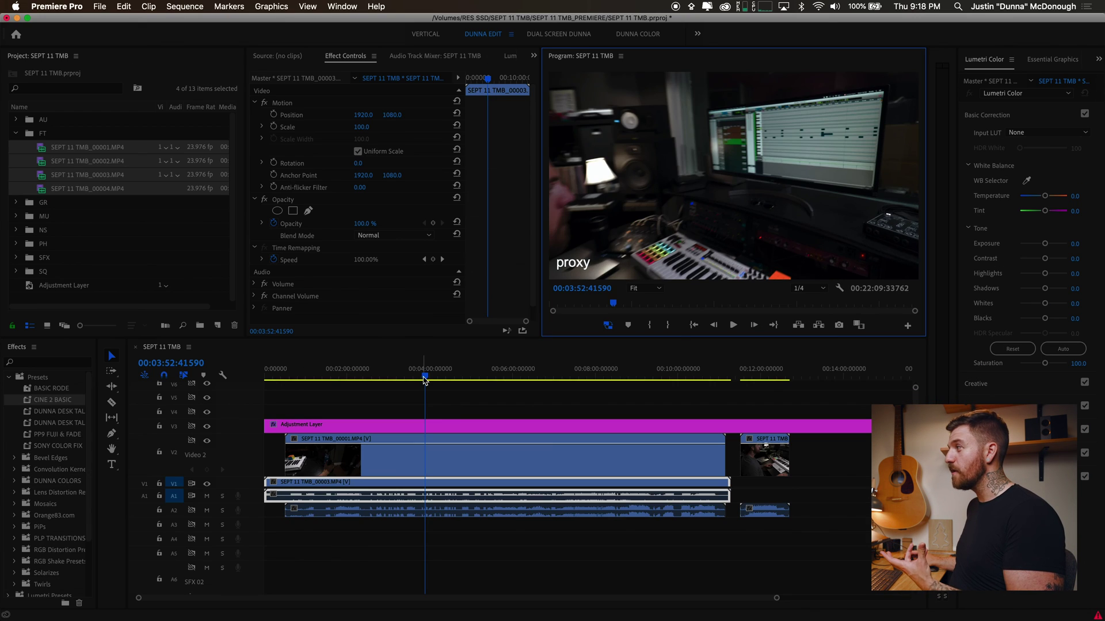
mouse_move(424, 378)
mouse_down()
mouse_move(411, 380)
mouse_move(482, 378)
mouse_move(438, 378)
mouse_up()
key(space)
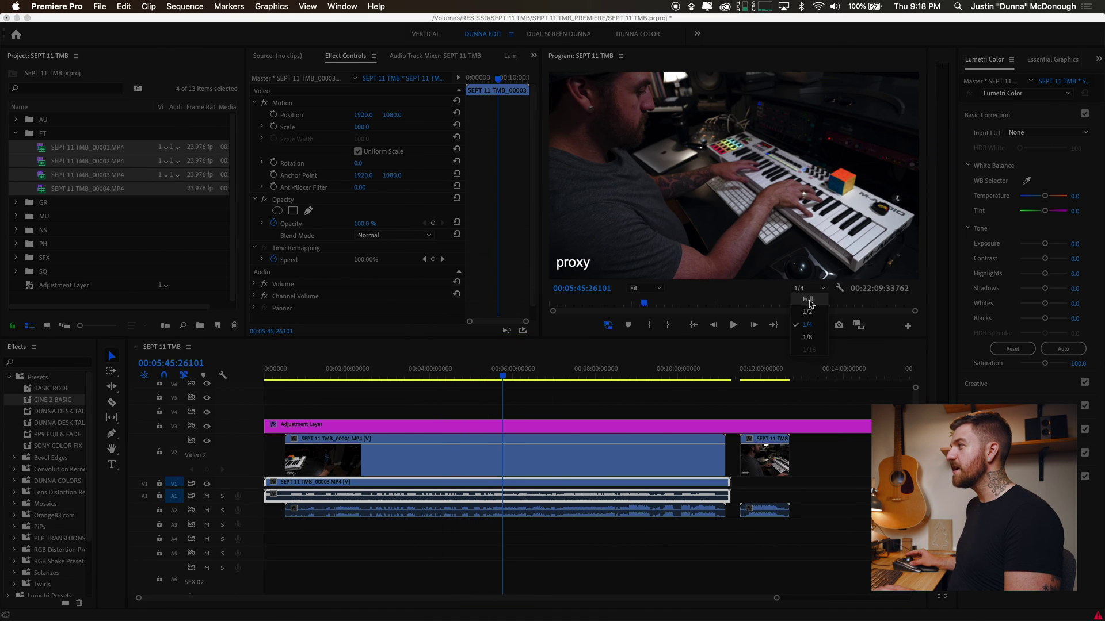
drag(494, 368, 407, 368)
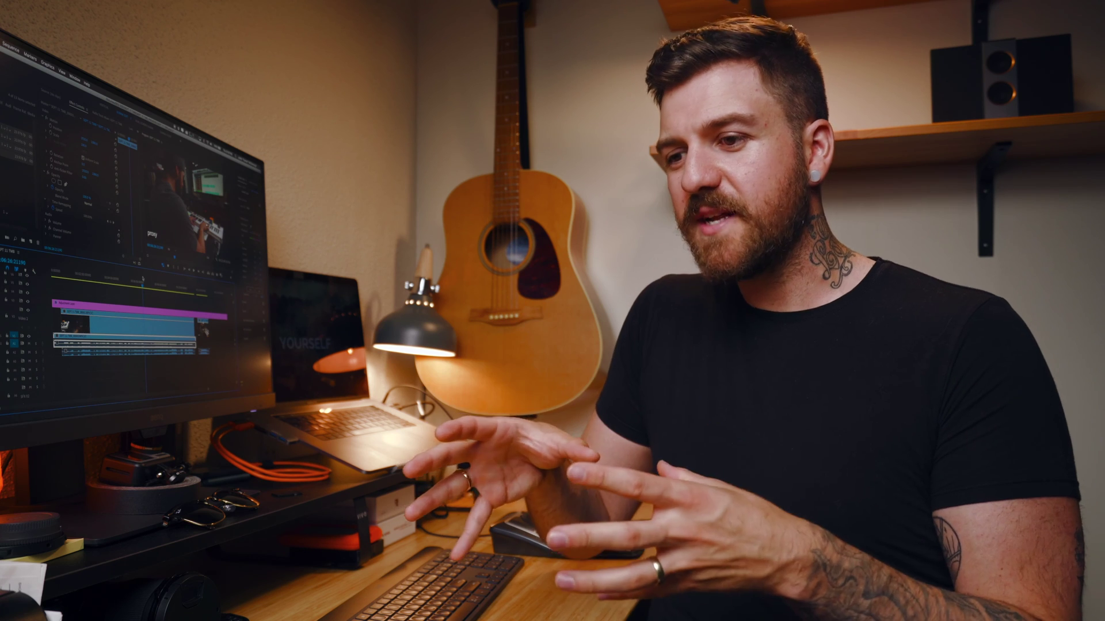